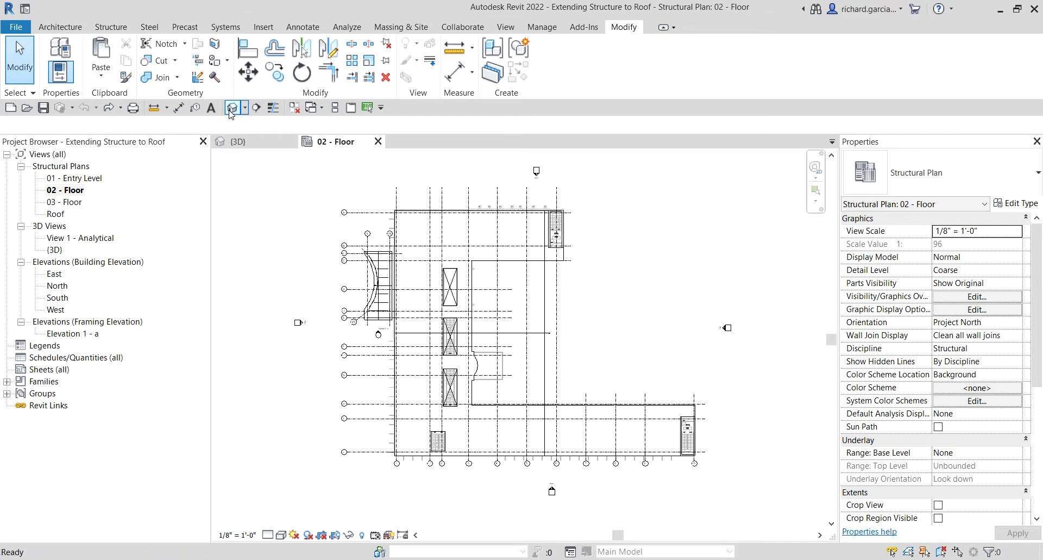
Step: Examine the concrete stair walls at the ends of both building wings in the 3D view
click(238, 141)
scroll(641, 442, up, 5)
shift+middle_drag(641, 443, 677, 384)
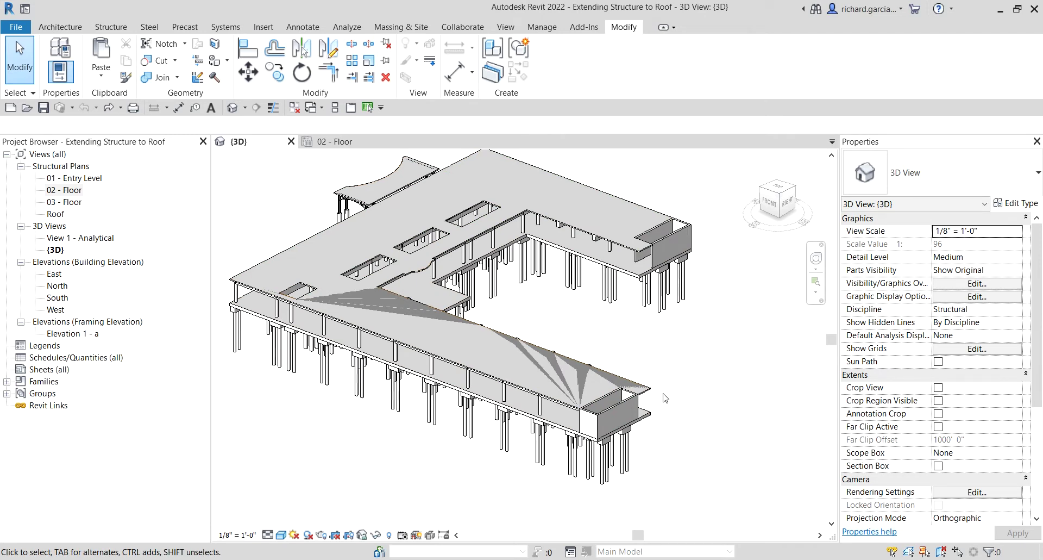
scroll(619, 398, up, 2)
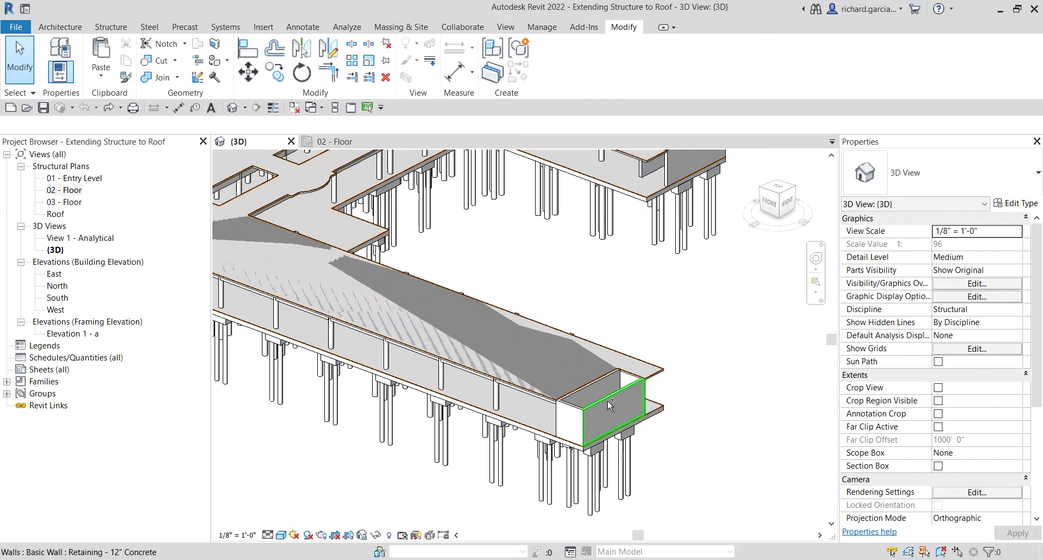
scroll(607, 401, down, 3)
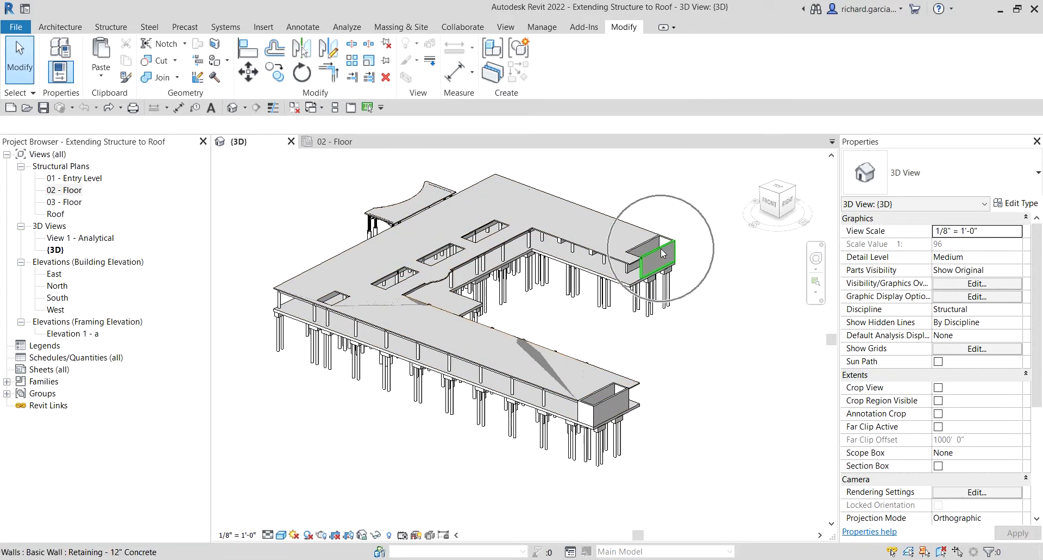
shift+middle_drag(662, 253, 667, 243)
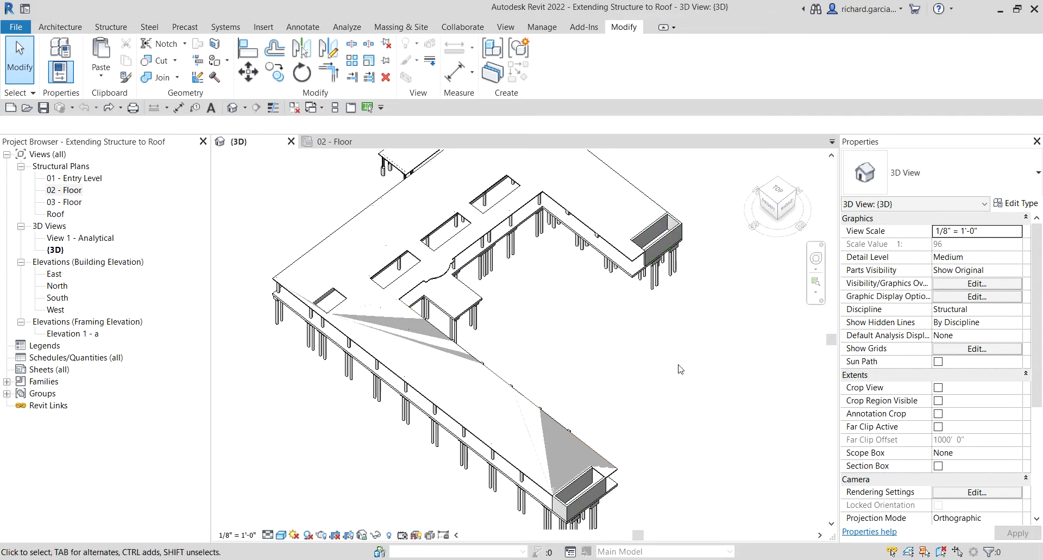
shift+middle_drag(682, 367, 723, 334)
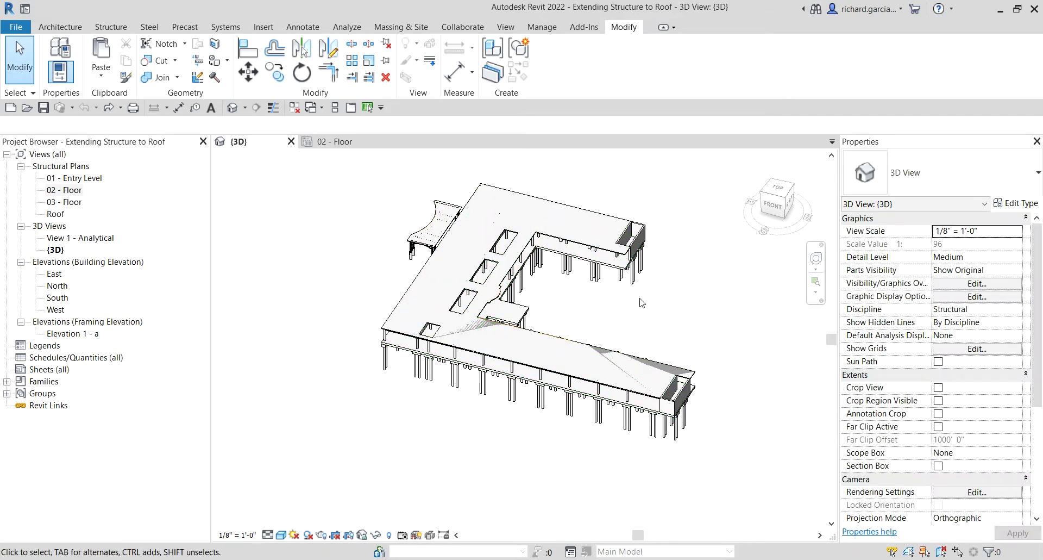
Step: Tile the 02 - Floor plan and the 3D view side by side, fitting the building in each
click(331, 143)
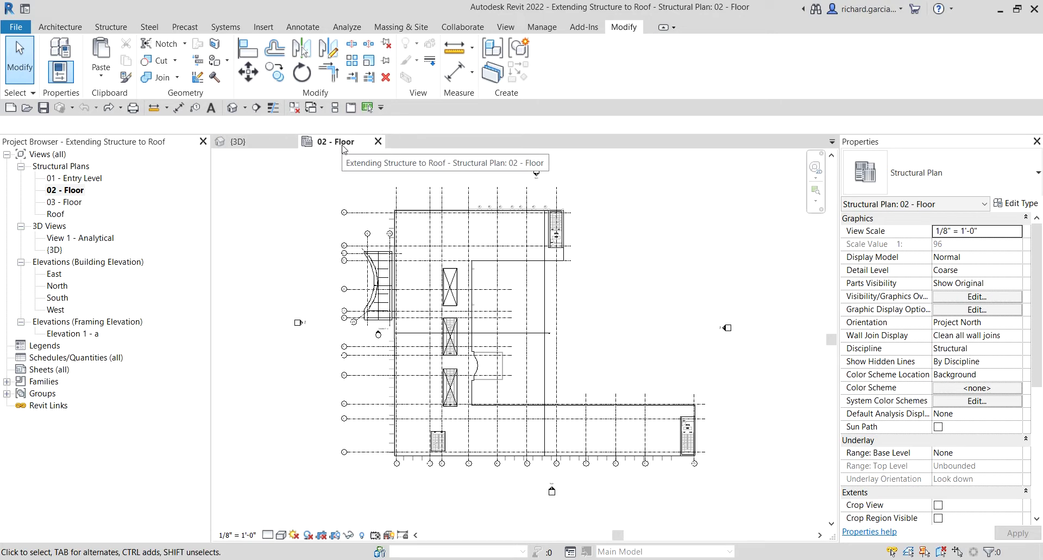
click(333, 110)
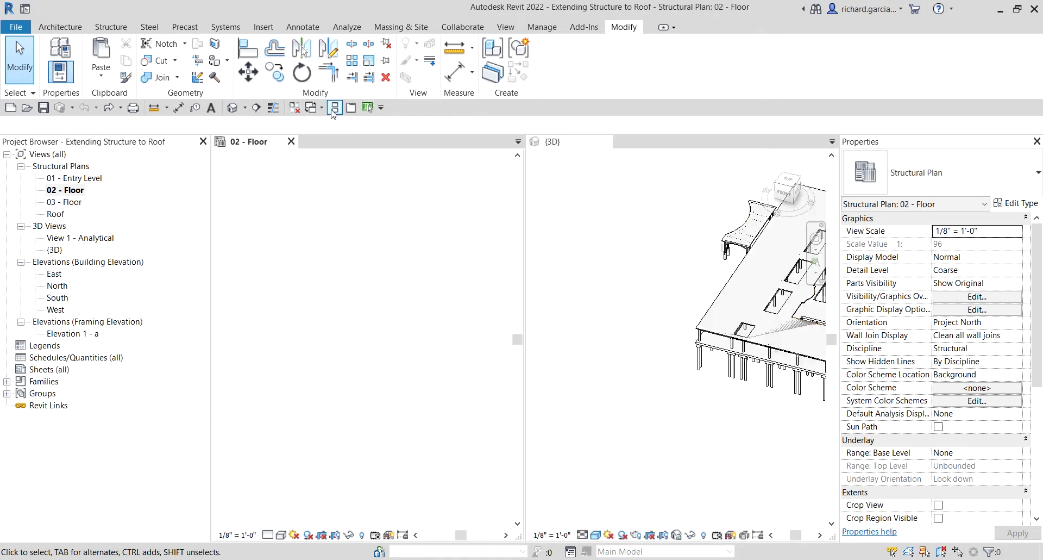
scroll(670, 305, down, 4)
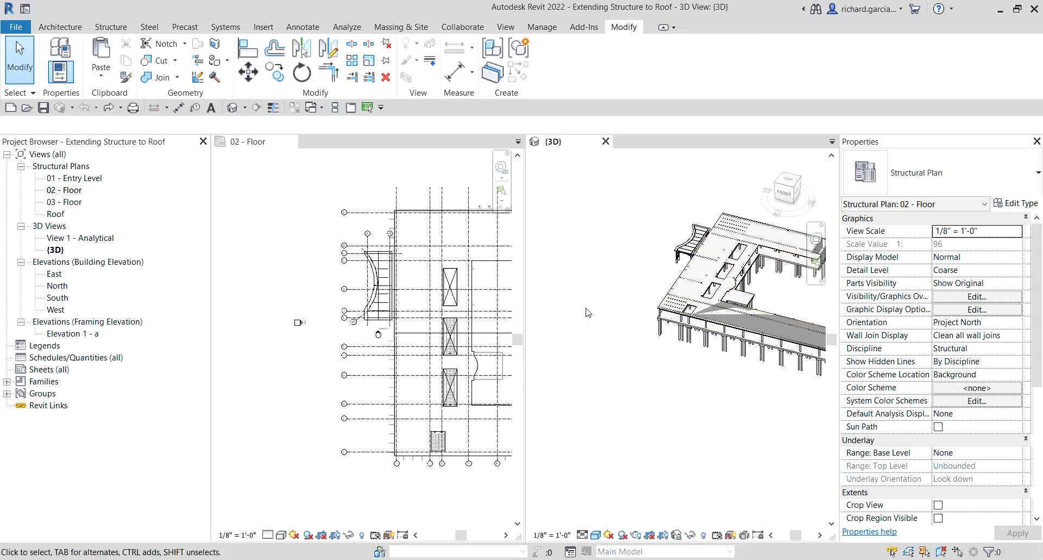
shift+middle_drag(659, 349, 630, 348)
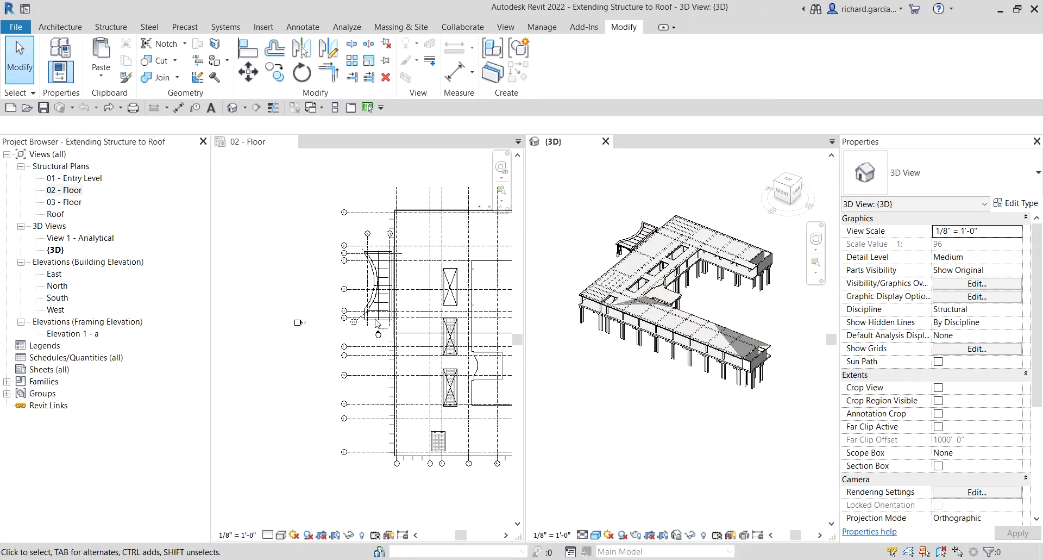
scroll(365, 327, down, 2)
middle_drag(365, 326, 258, 281)
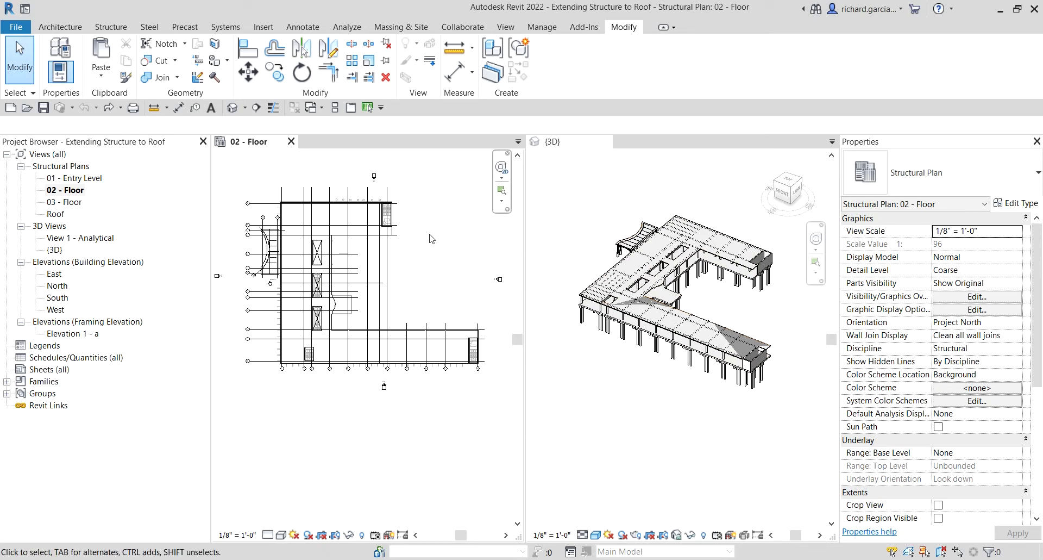
Step: Select the connected chain of retaining walls around Stair 233 in the 02 - Floor plan
scroll(379, 200, up, 3)
scroll(387, 197, up, 5)
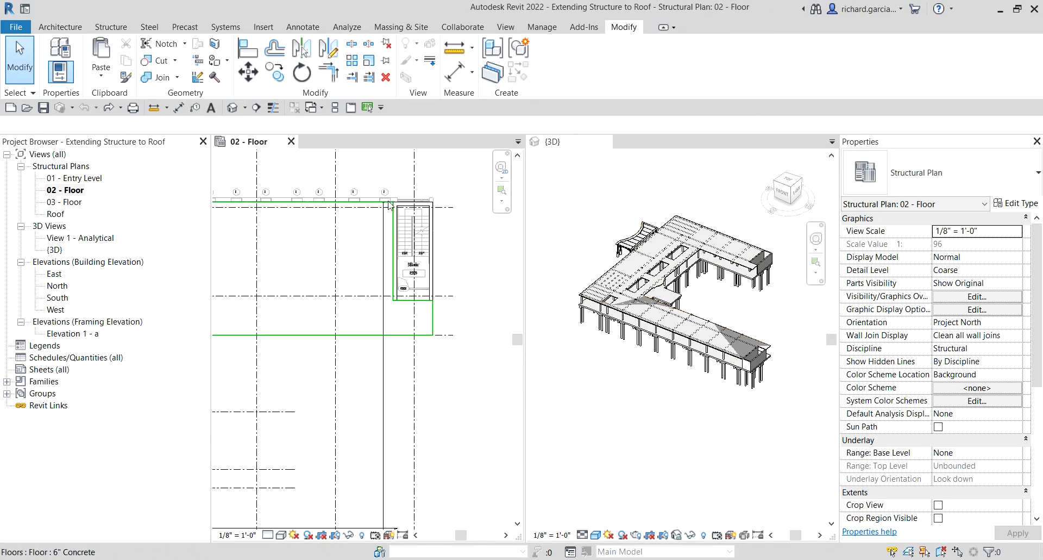
middle_drag(451, 243, 451, 272)
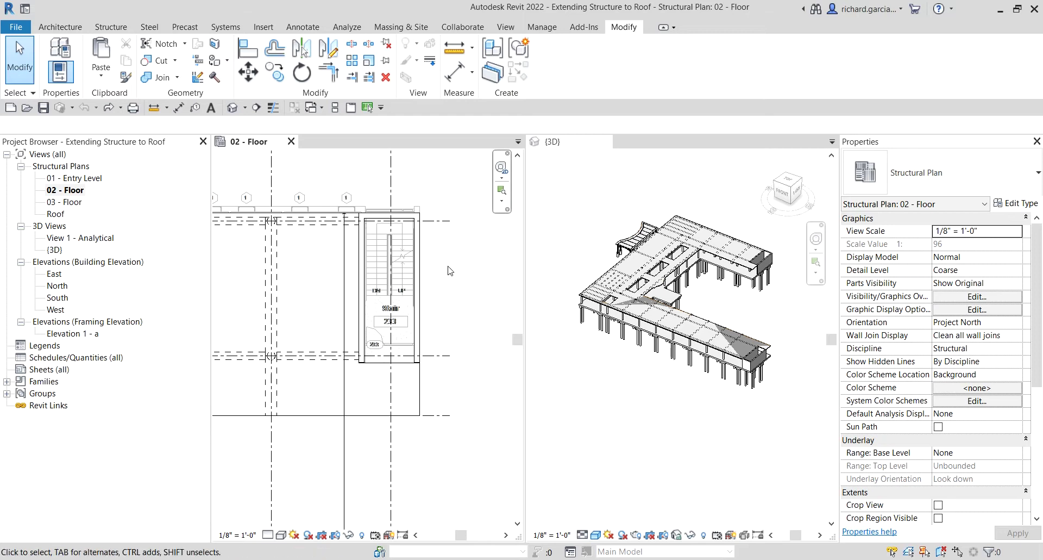
scroll(451, 272, up, 2)
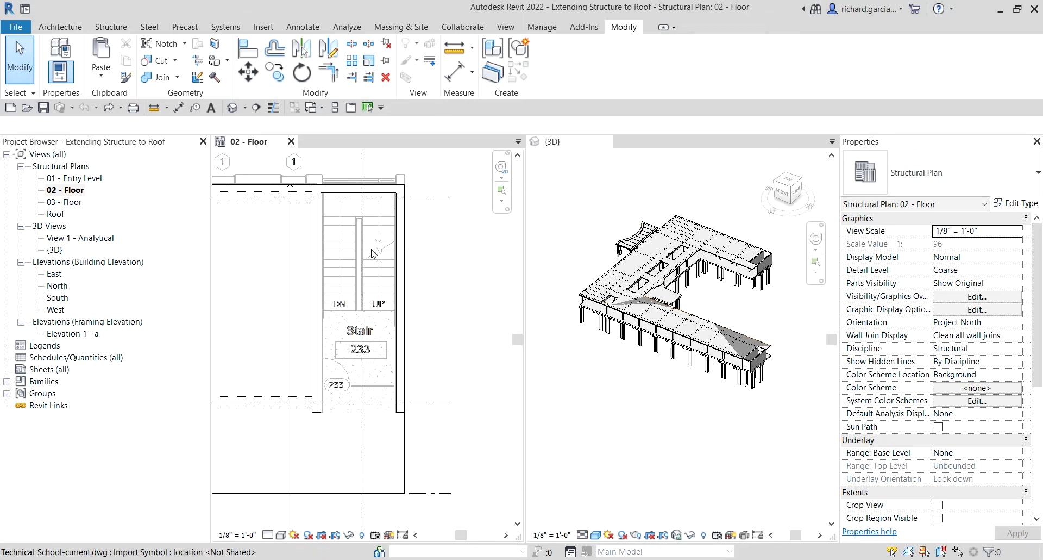
scroll(383, 239, down, 3)
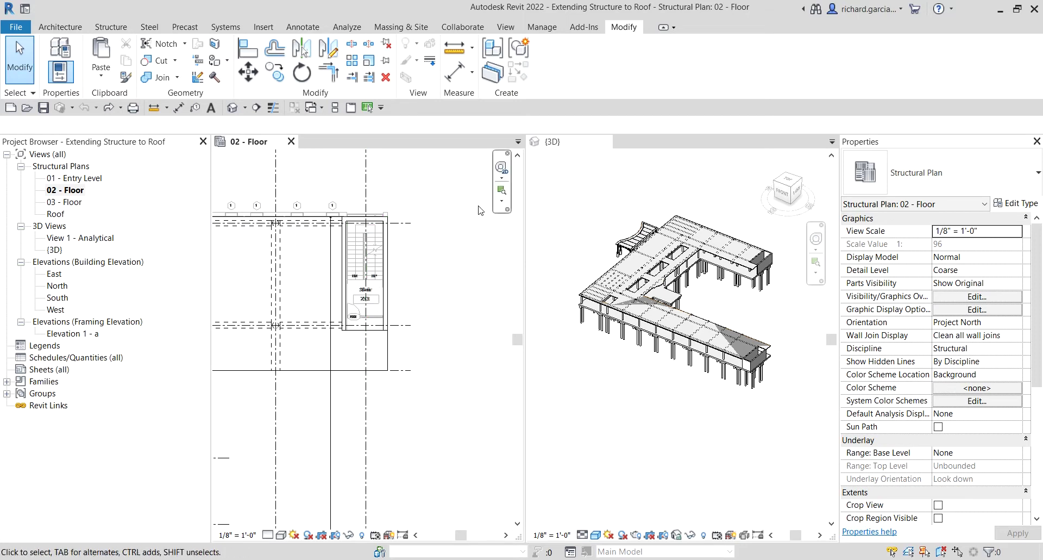
scroll(373, 247, up, 3)
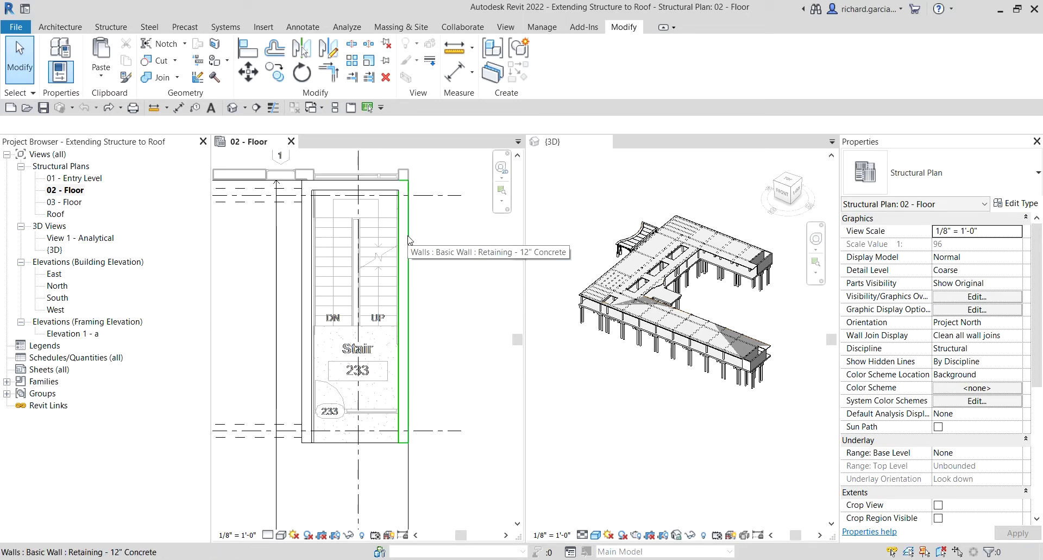
key(Tab)
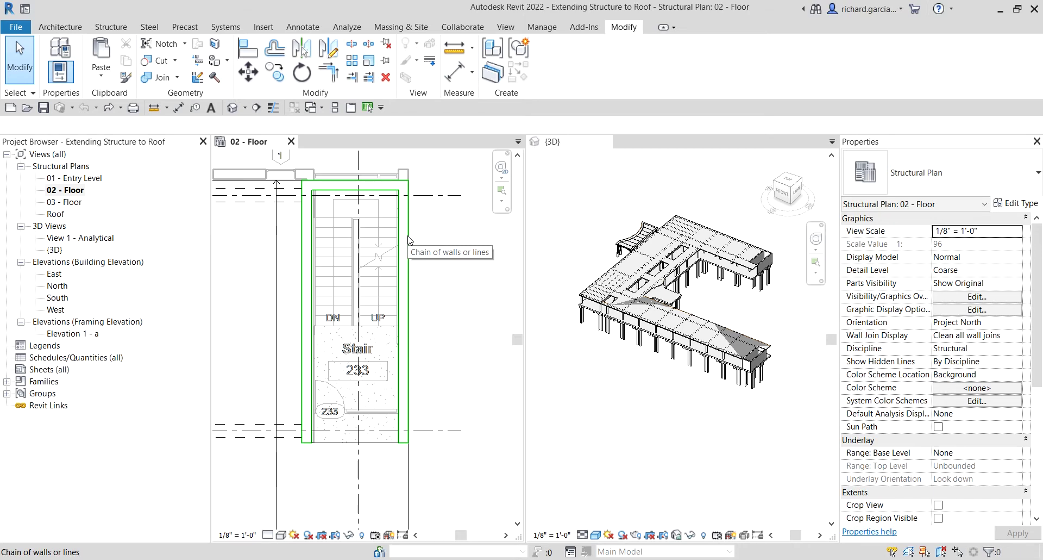
click(408, 237)
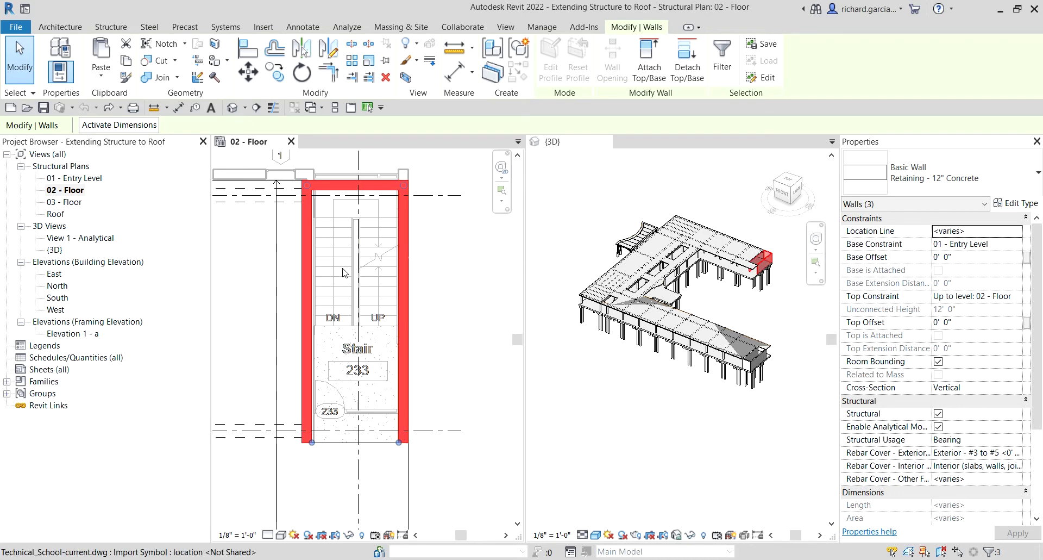
Step: Add the connected chain of retaining walls around Stair 201, near grid 10, to the selection
middle_drag(364, 290, 364, 266)
scroll(358, 272, down, 8)
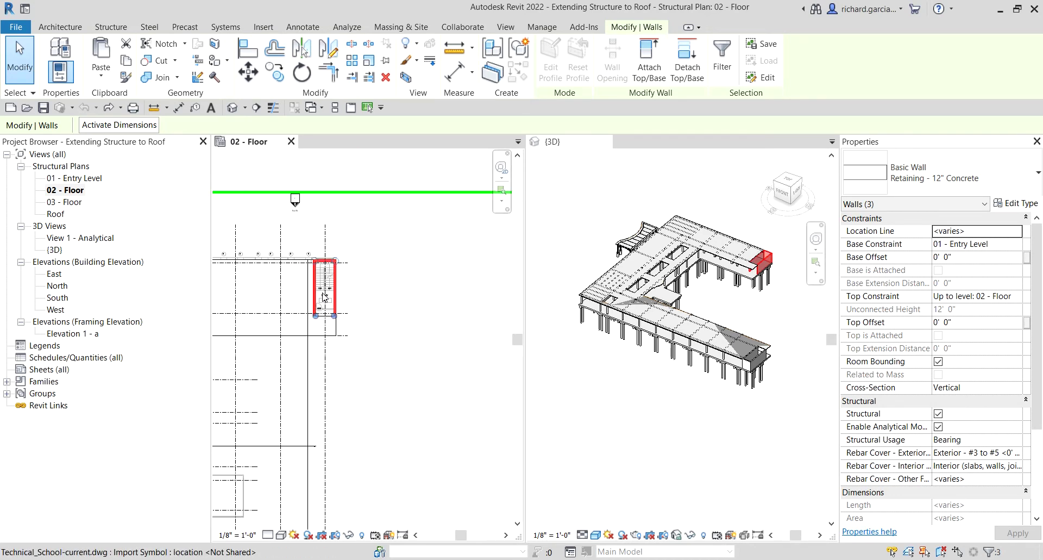
middle_drag(377, 378, 377, 283)
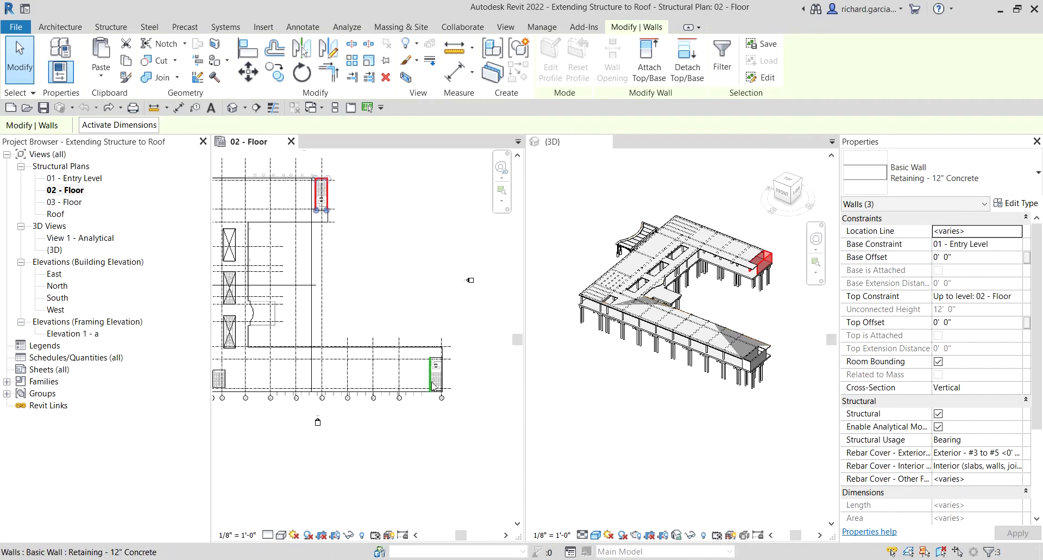
scroll(457, 367, up, 5)
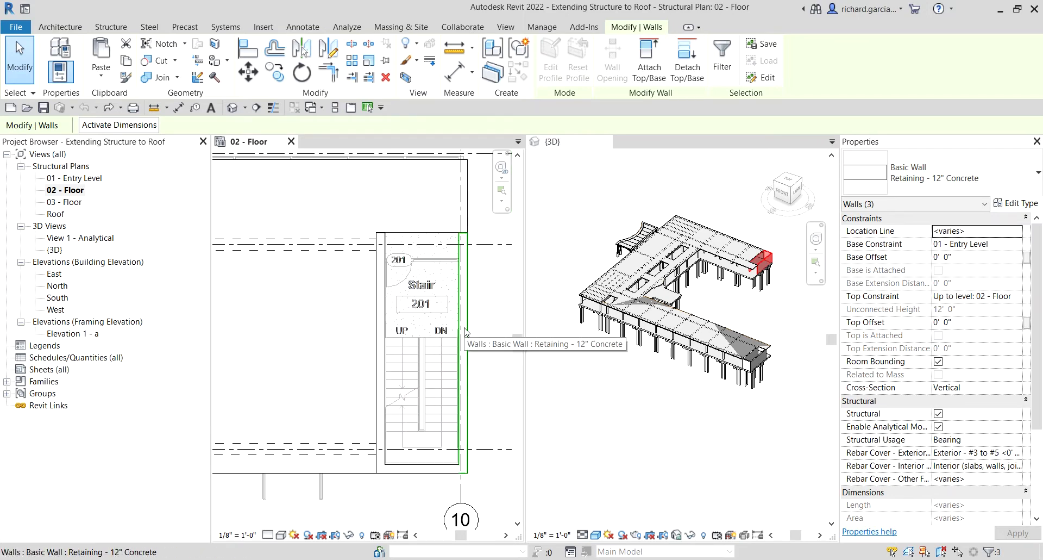
key(Tab)
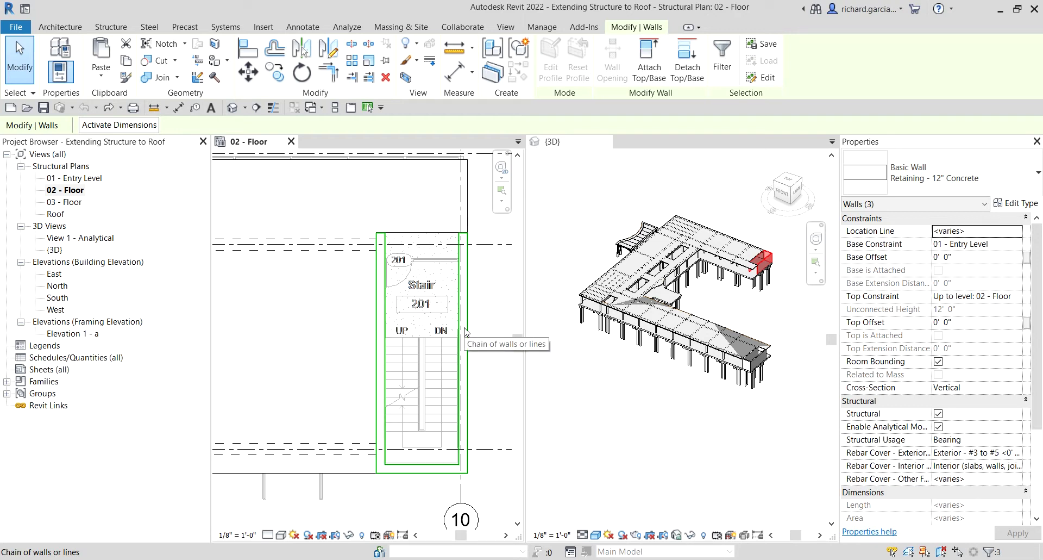
ctrl+click(465, 331)
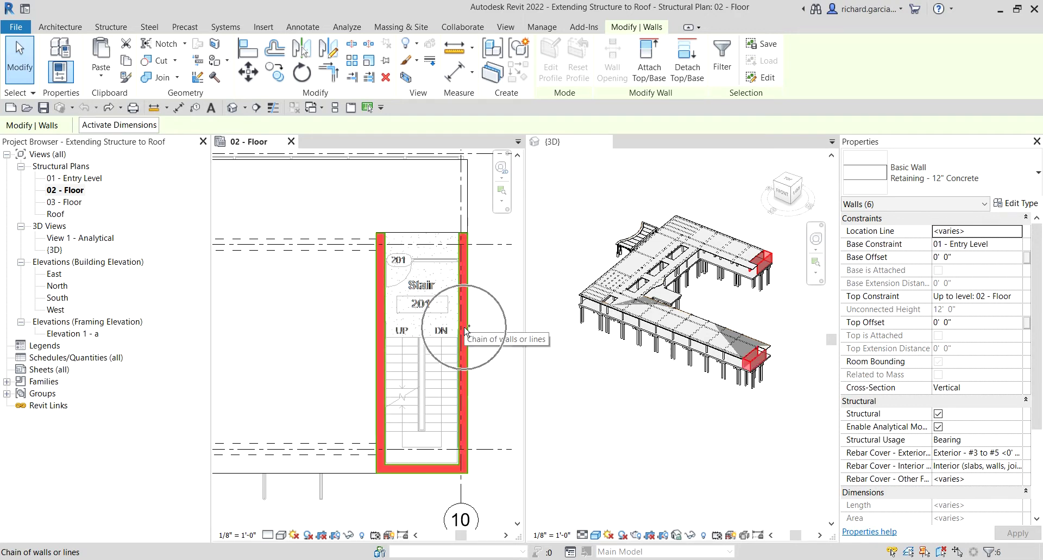
Step: Set the top constraint of the selected stair walls to Up to level: Roof, apply it, and clear the selection
scroll(418, 343, down, 3)
scroll(402, 345, down, 5)
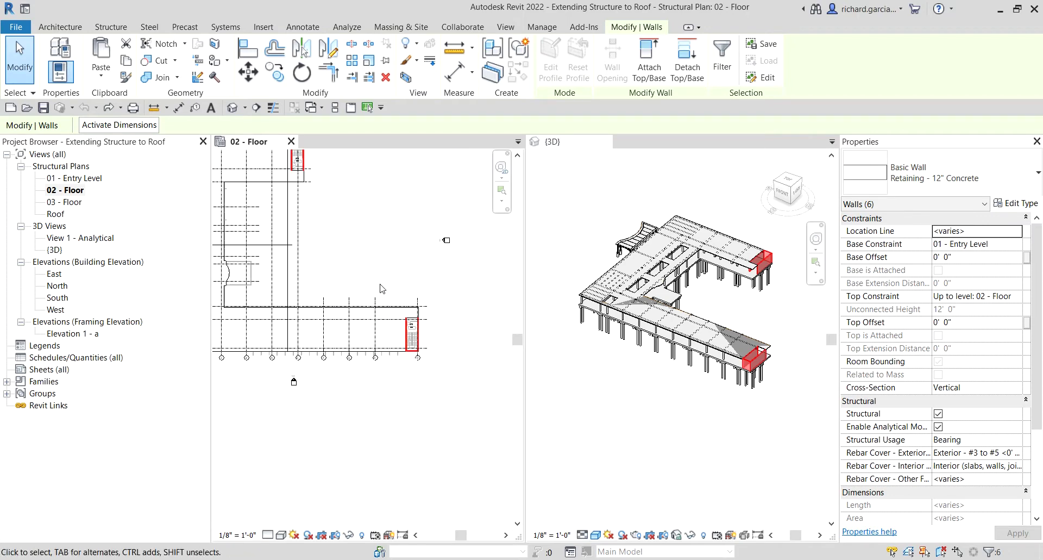
scroll(359, 311, up, 1)
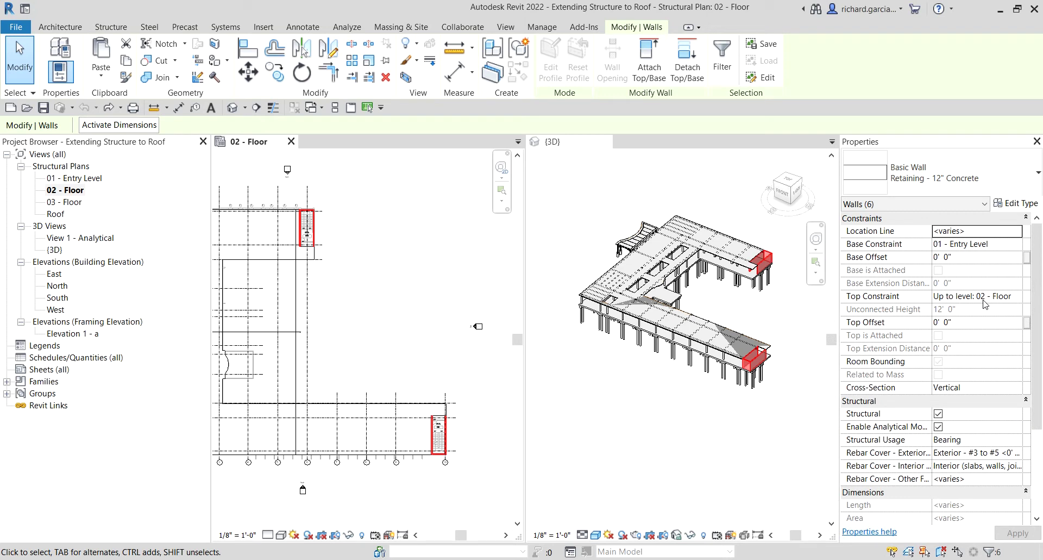
click(1007, 300)
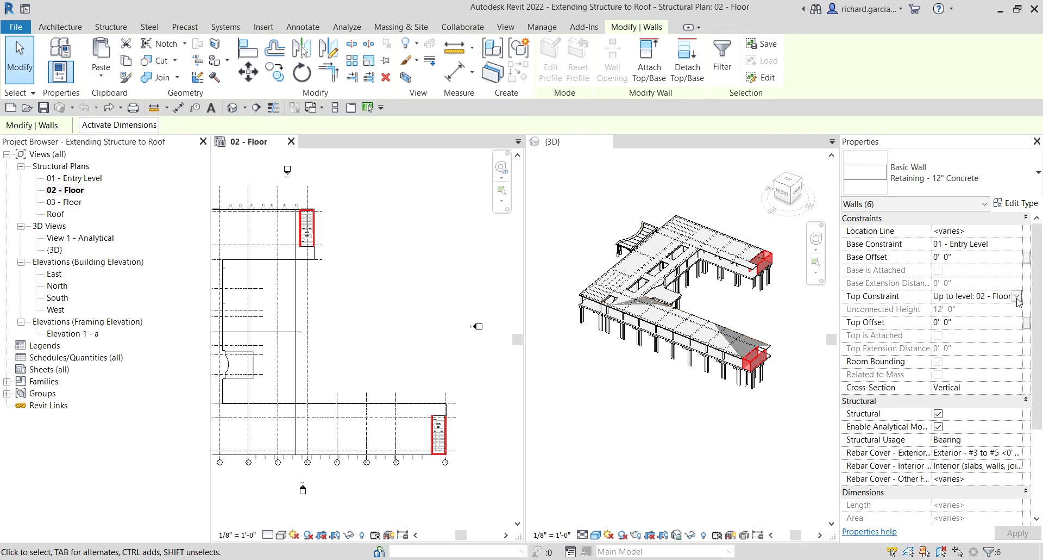
click(1017, 297)
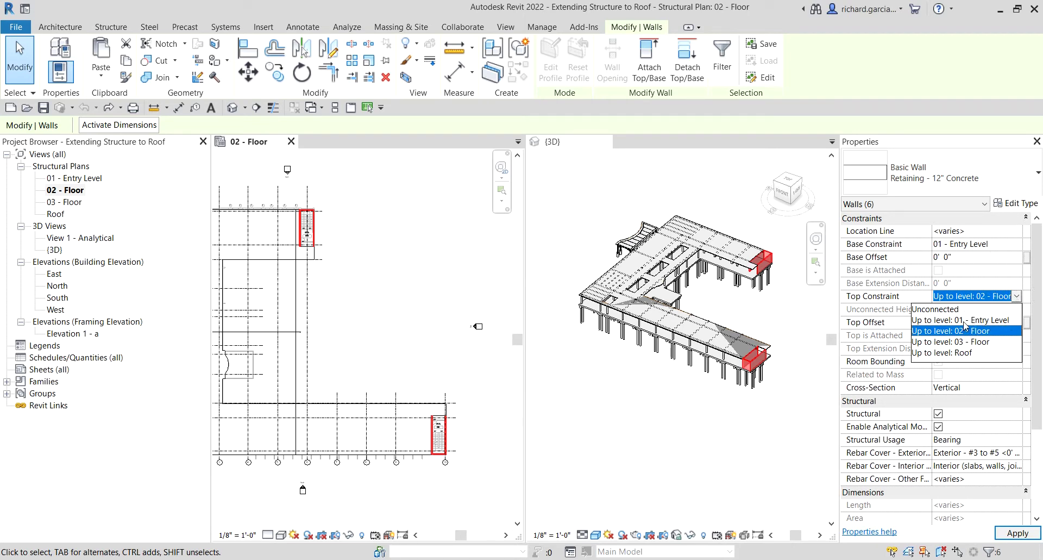
click(952, 353)
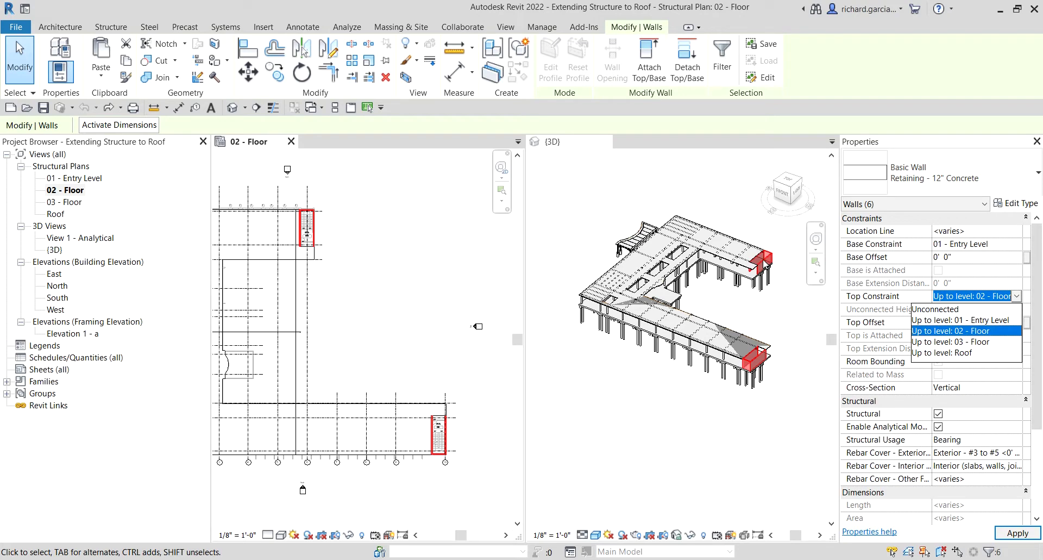
click(946, 353)
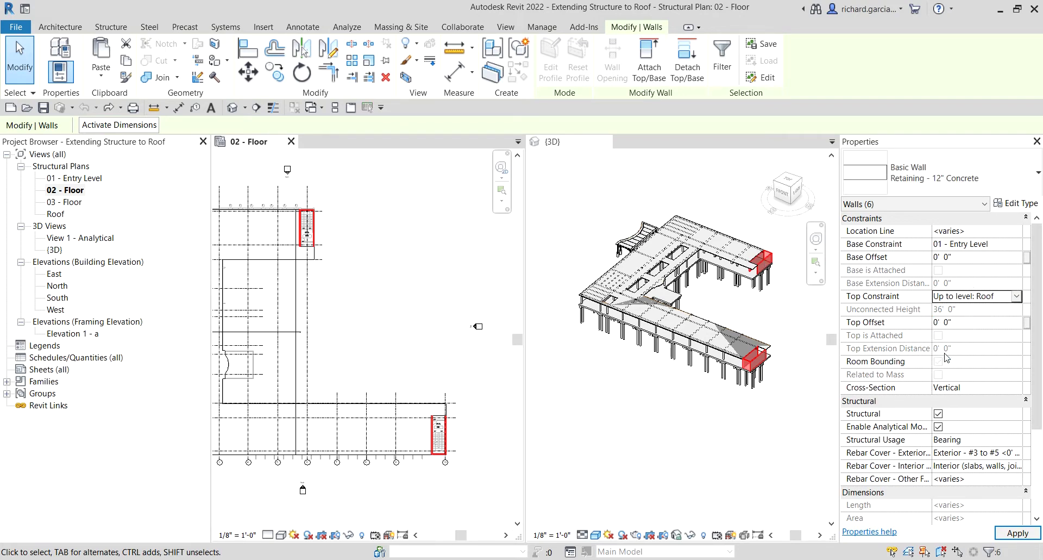
click(1016, 532)
scroll(790, 313, up, 5)
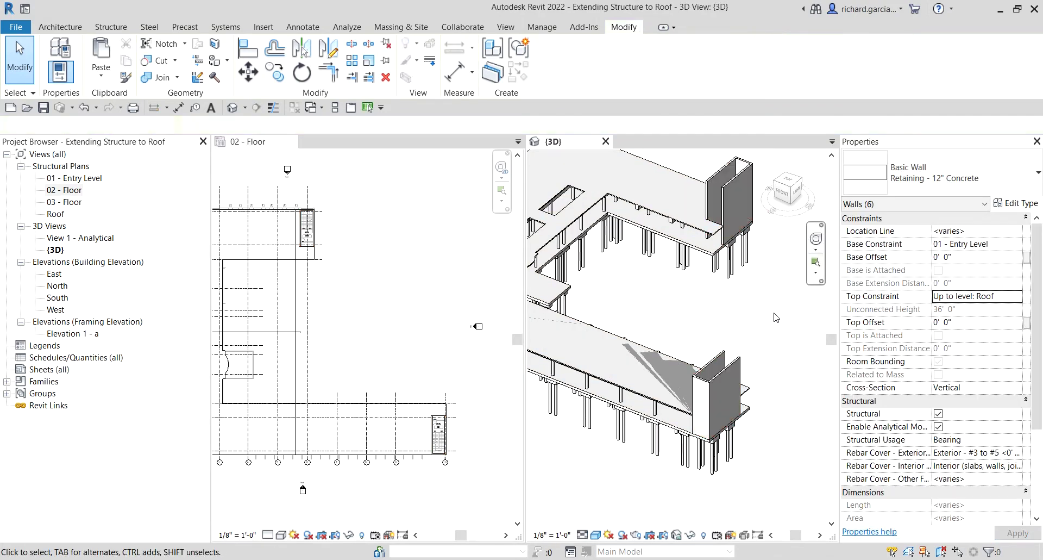
click(788, 317)
shift+middle_drag(788, 317, 764, 309)
scroll(763, 310, down, 3)
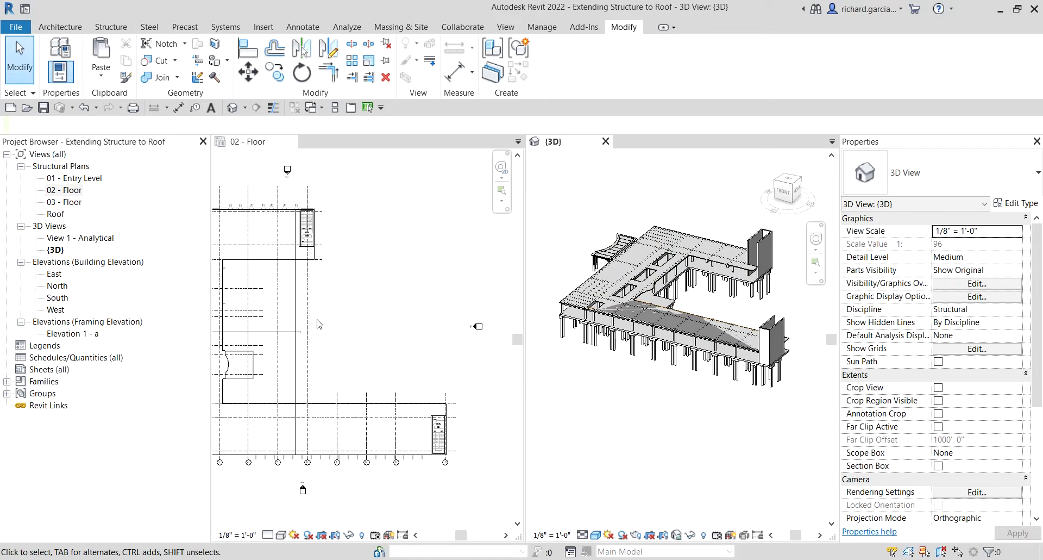
Step: Window-select the main building's structure in the 02 - Floor plan, leaving out the separate curved framing beside it
scroll(350, 296, down, 2)
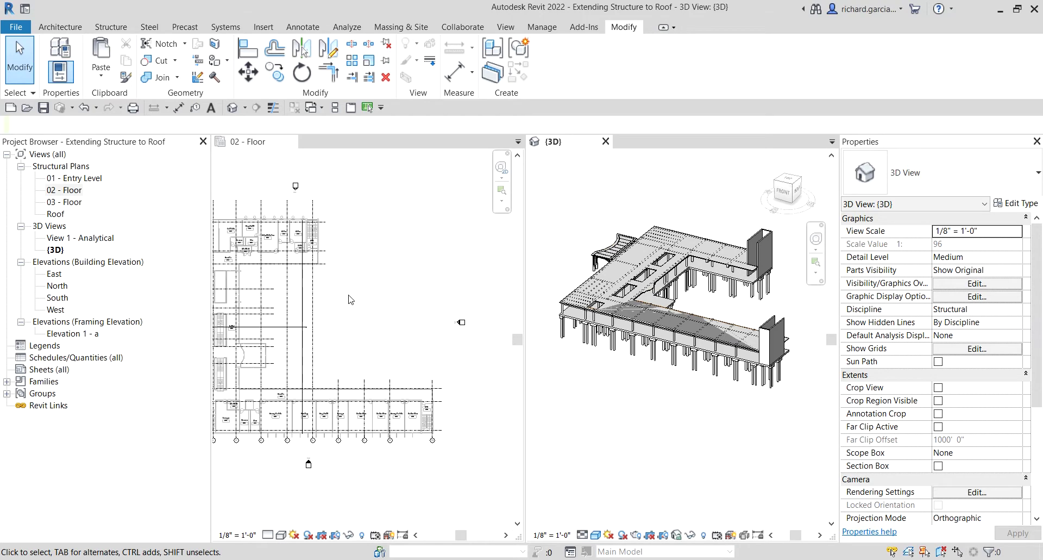
click(356, 307)
middle_drag(341, 317, 389, 305)
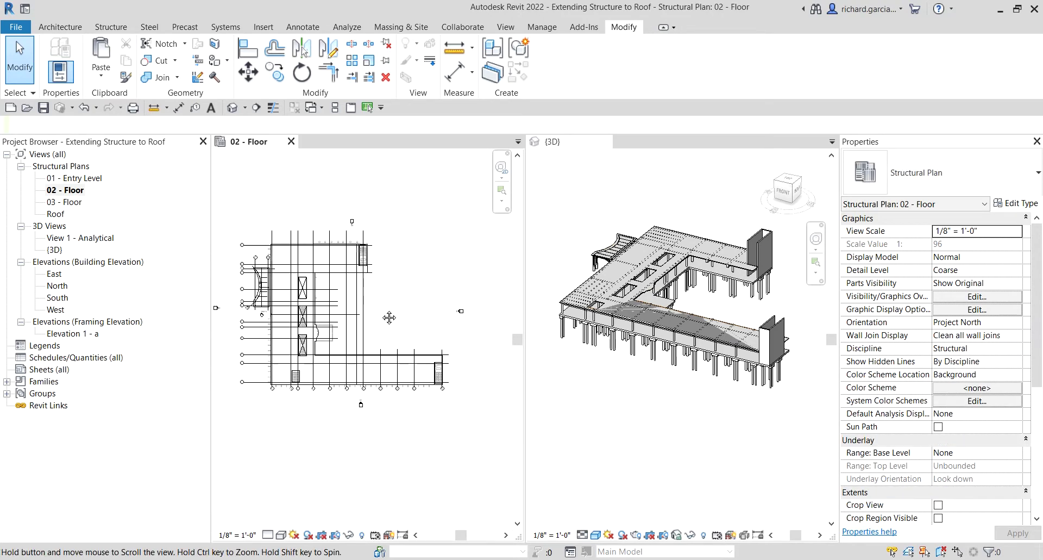
scroll(390, 306, up, 1)
scroll(263, 280, up, 5)
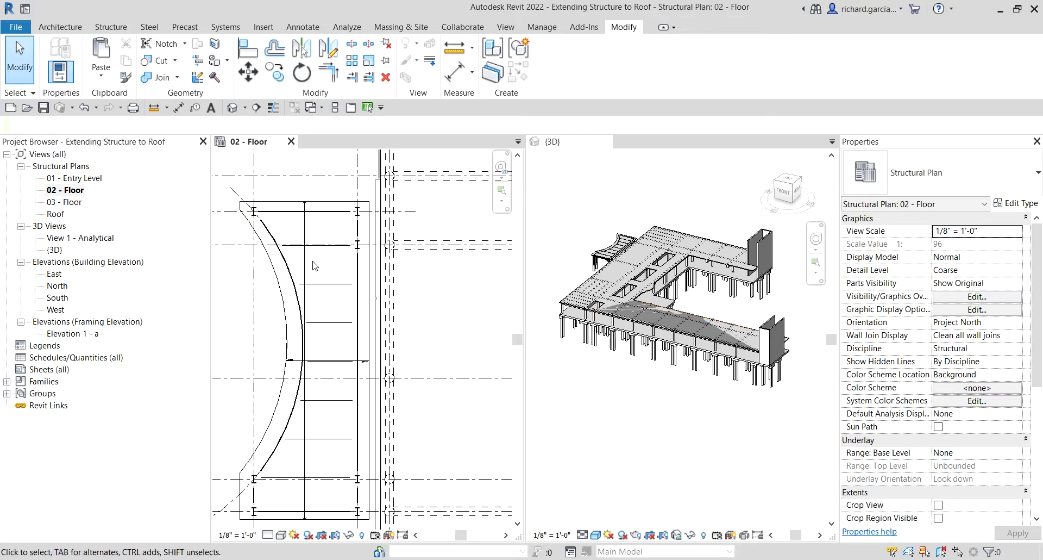
scroll(326, 283, down, 3)
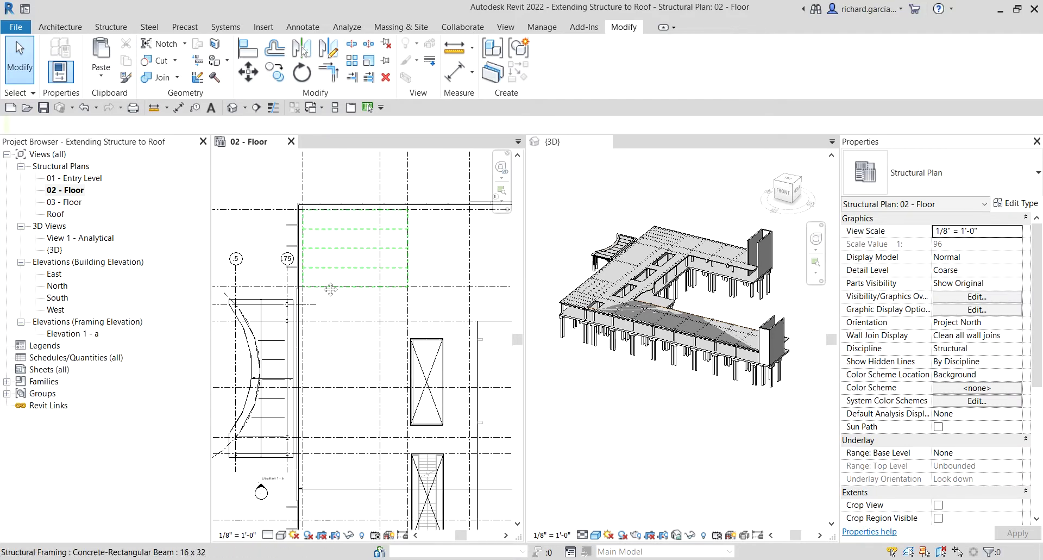
scroll(300, 191, up, 4)
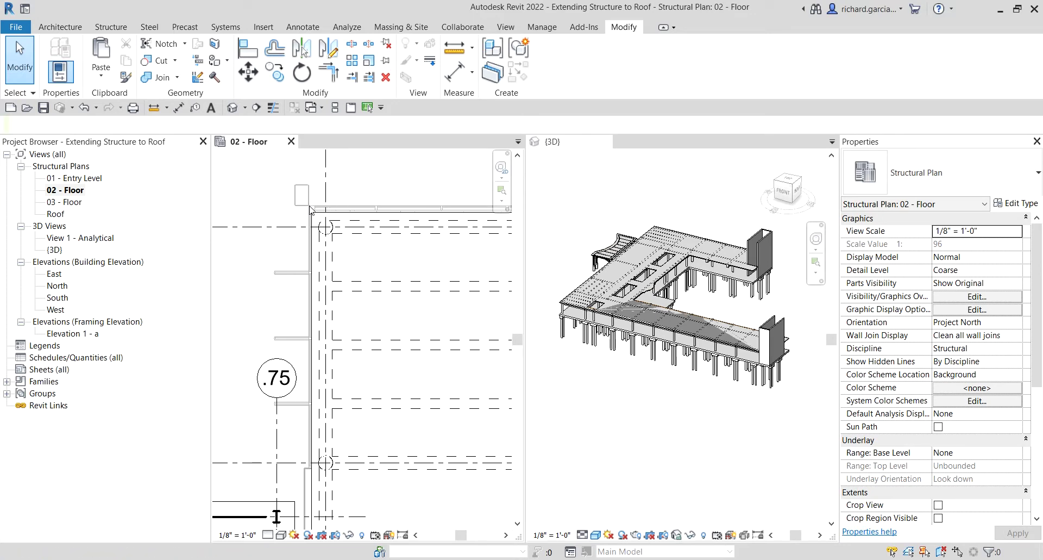
scroll(334, 249, down, 3)
scroll(334, 248, down, 5)
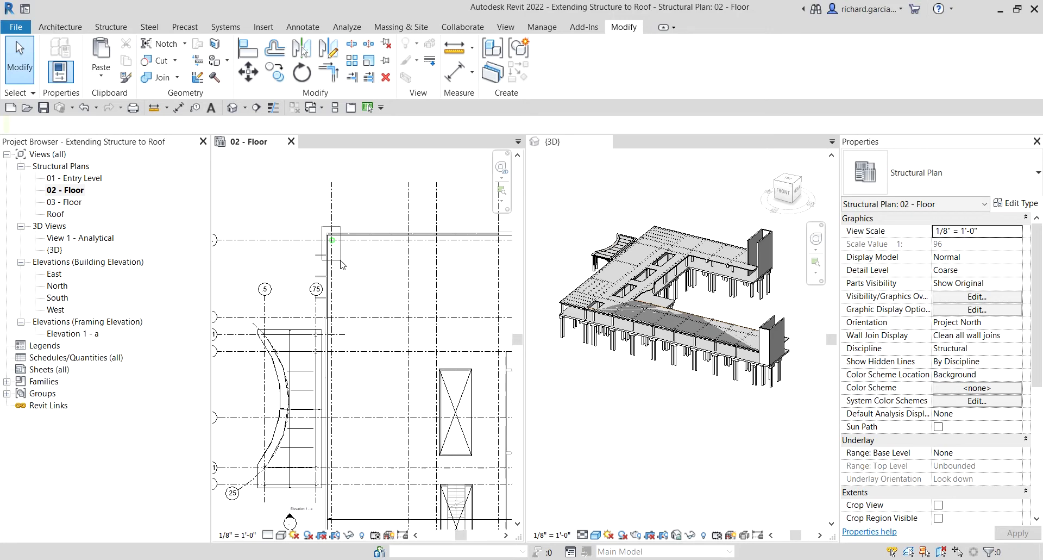
middle_drag(404, 350, 297, 277)
drag(434, 372, 480, 389)
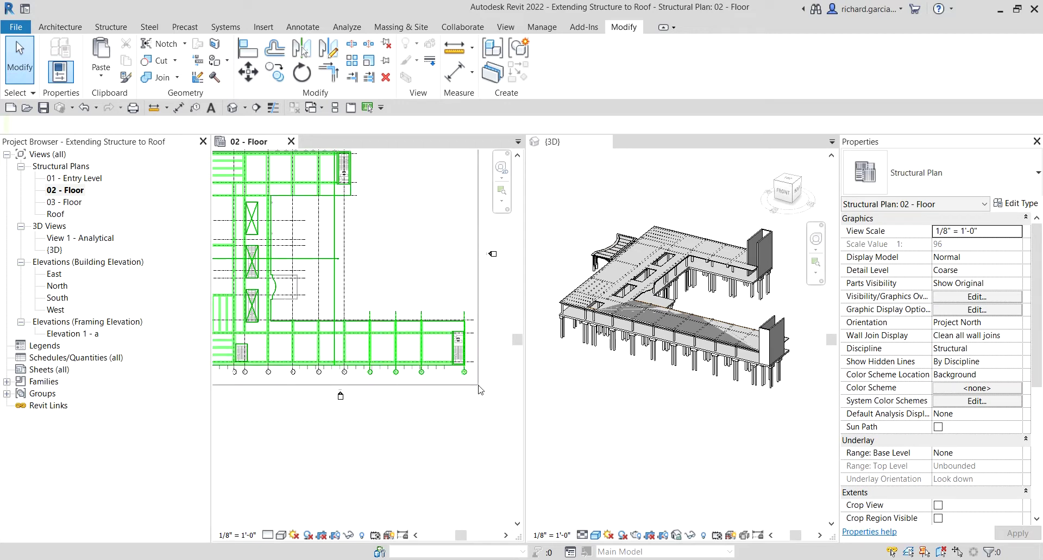
drag(480, 389, 478, 389)
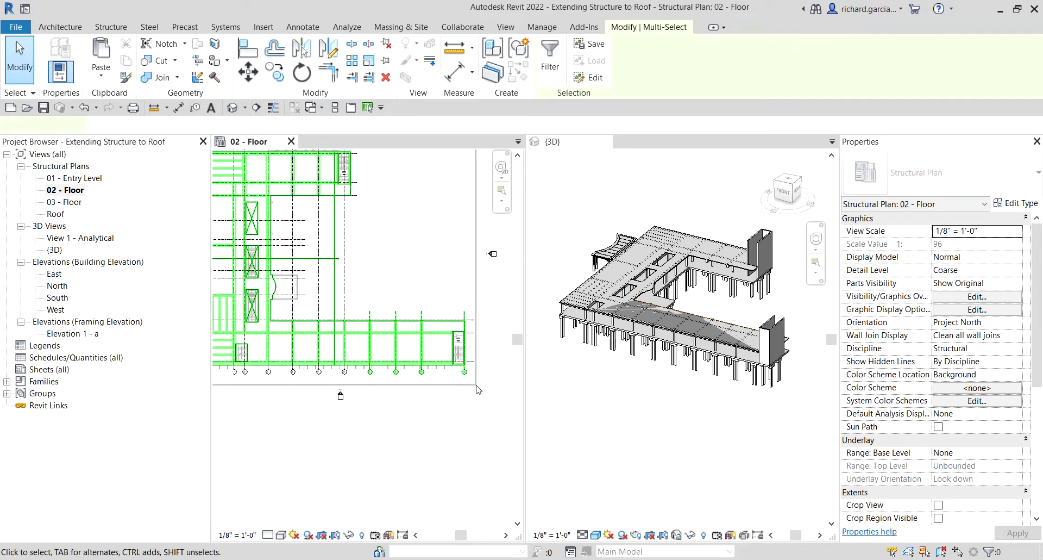
middle_drag(400, 254, 431, 295)
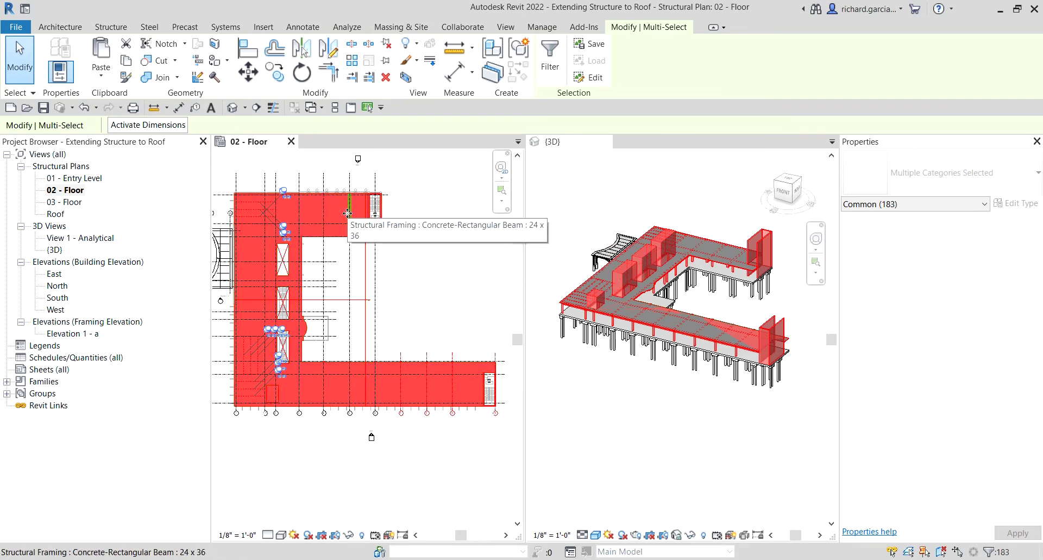
Step: Filter the selection to exclude Grids, Shaft Openings and Walls, keeping the floor, columns, beam systems and framing
click(551, 64)
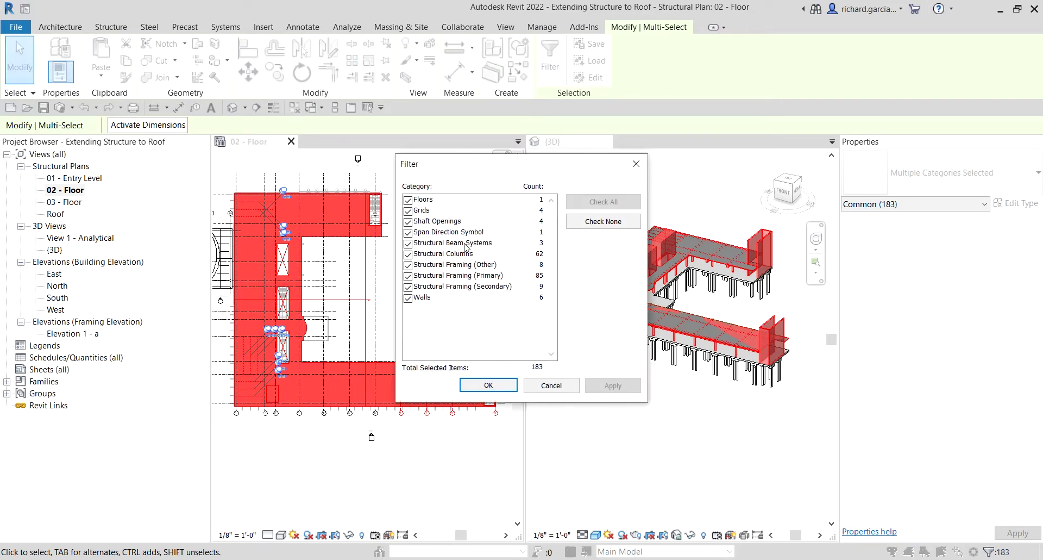
click(409, 211)
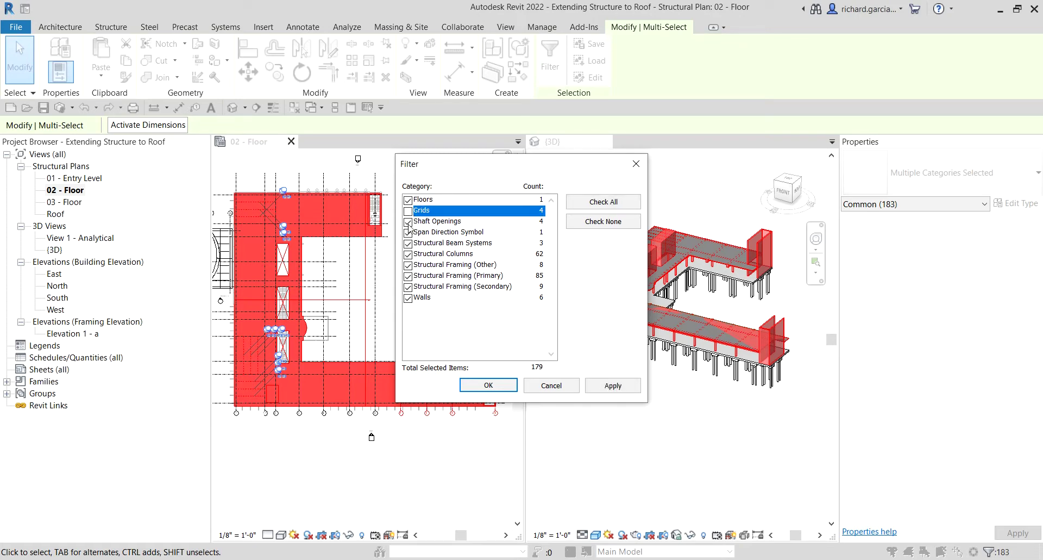
click(409, 221)
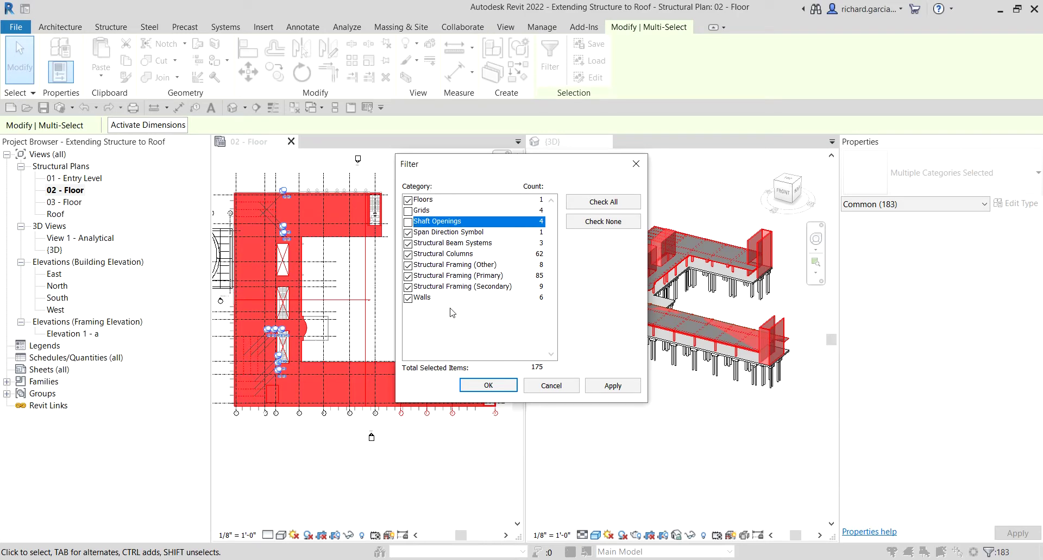
click(409, 299)
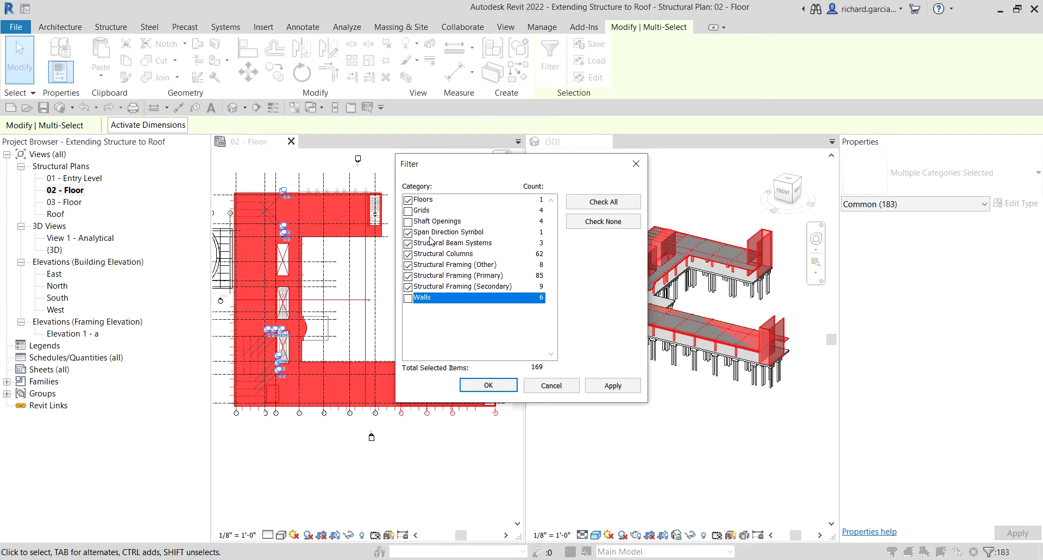
click(489, 386)
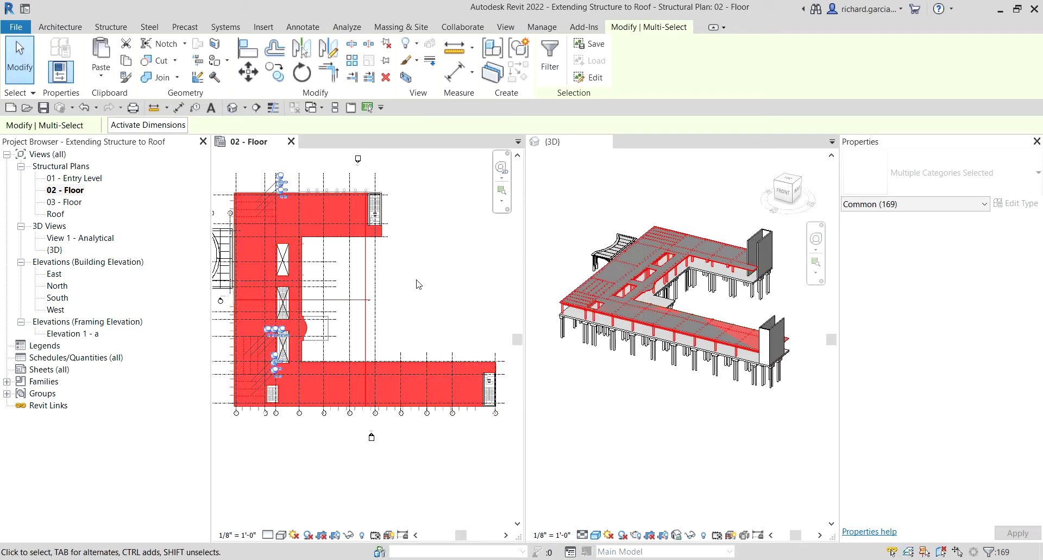
Step: Copy the filtered structure to the clipboard and paste it aligned to the 03 - Floor and Roof structural plan views
click(126, 61)
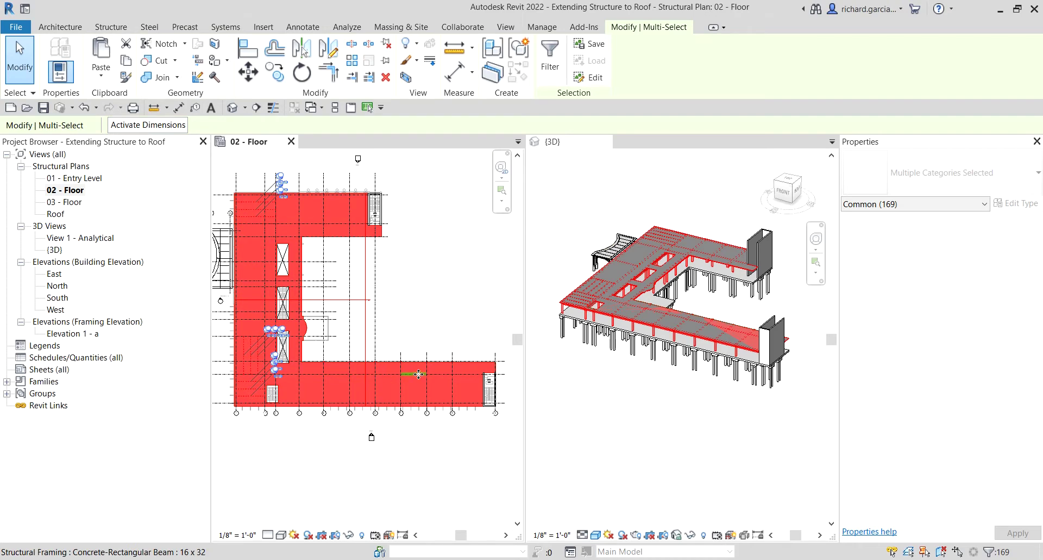
click(127, 62)
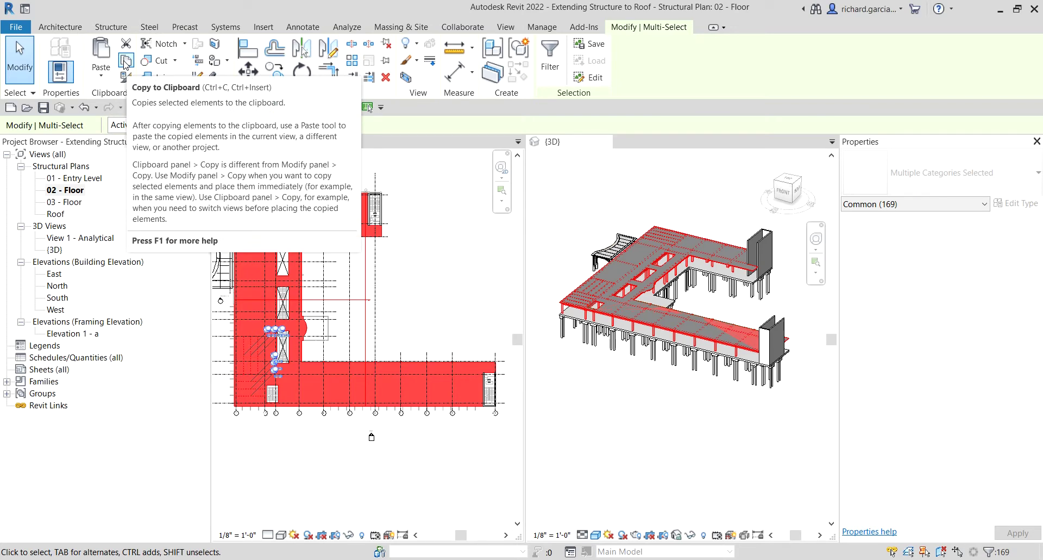
click(126, 61)
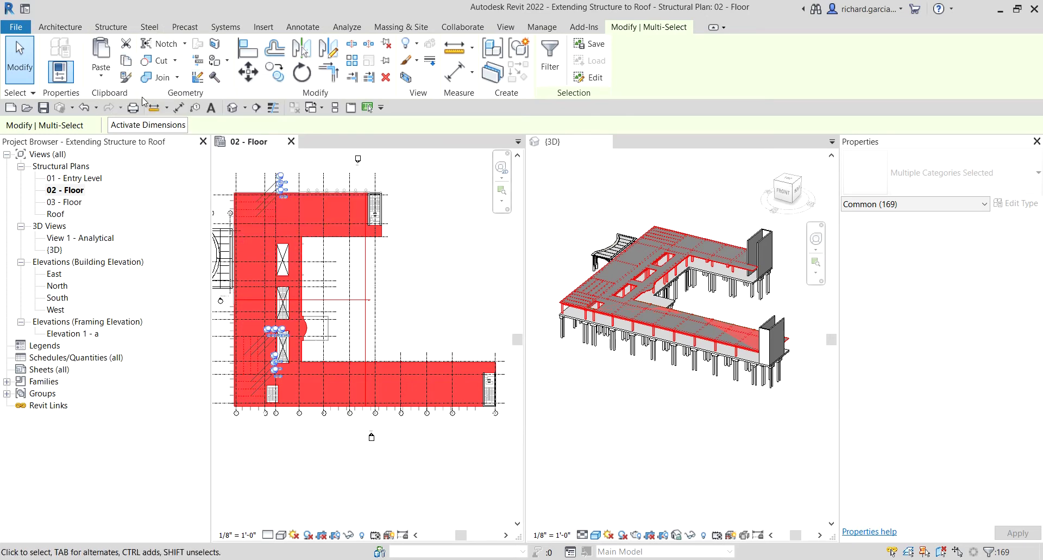
click(101, 78)
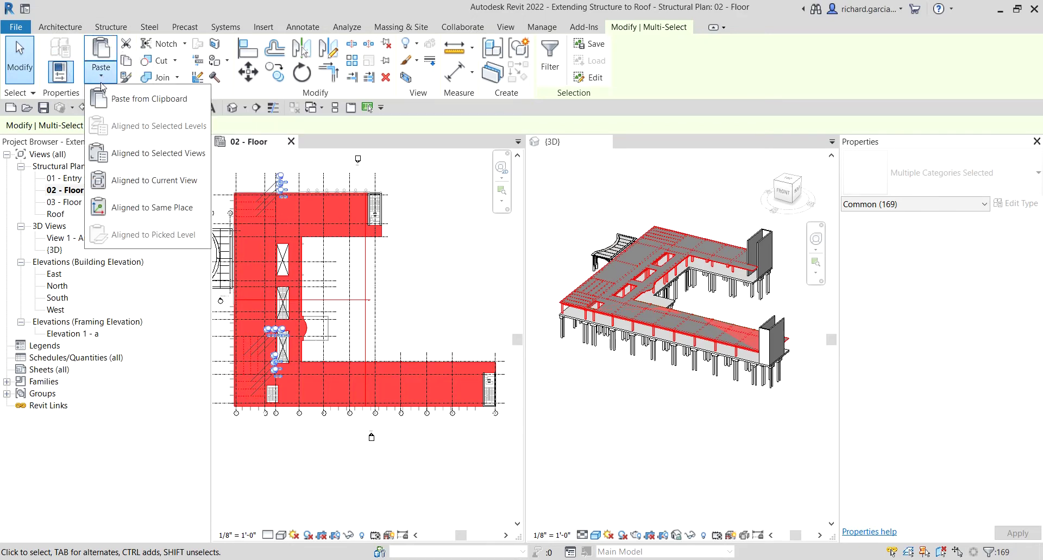
click(140, 157)
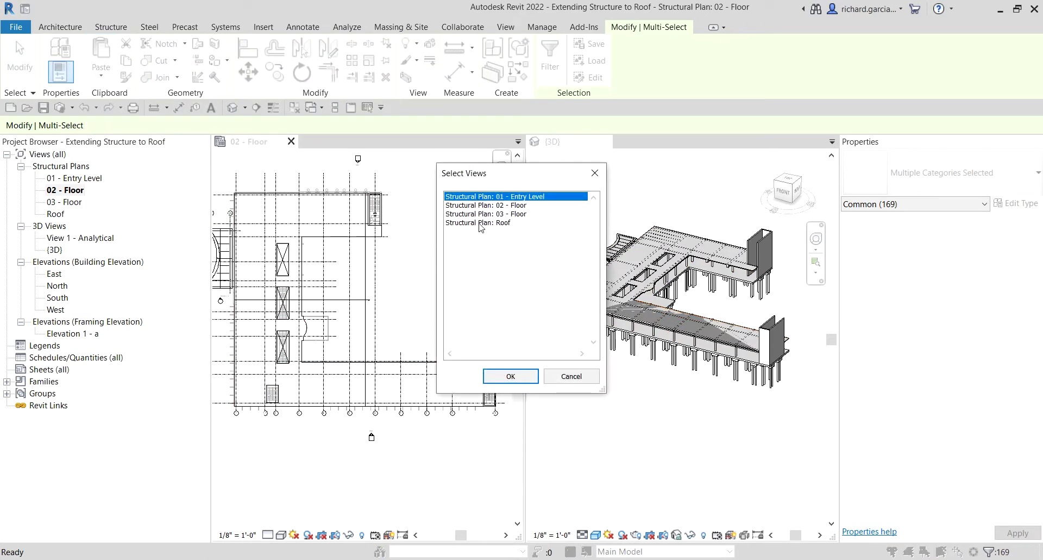
drag(485, 183, 421, 162)
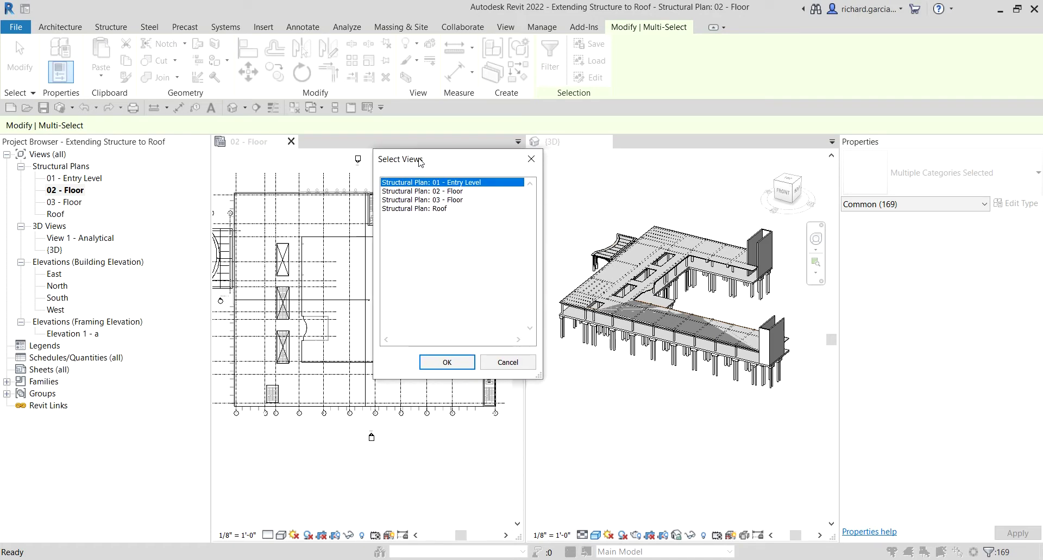
click(418, 199)
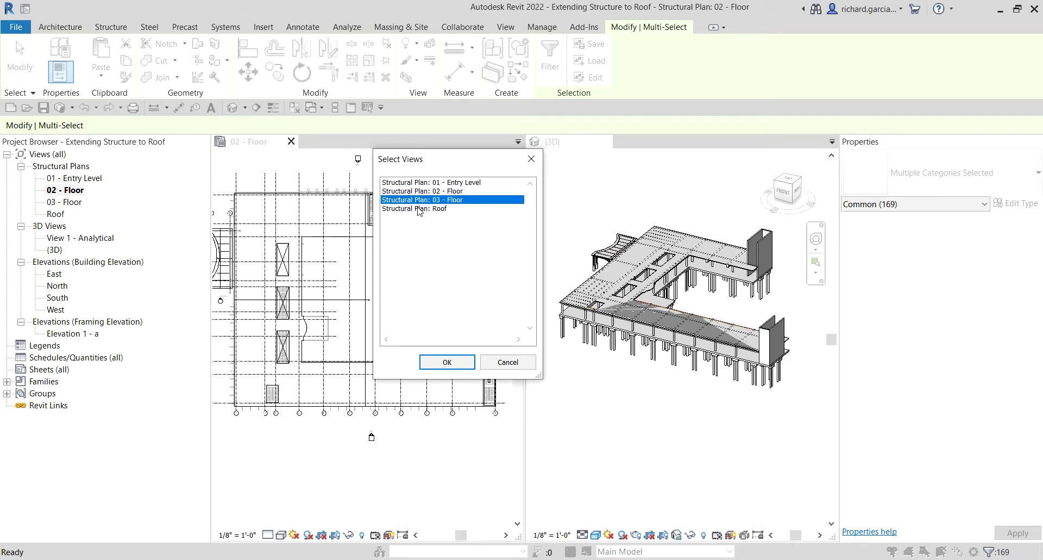
ctrl+click(419, 209)
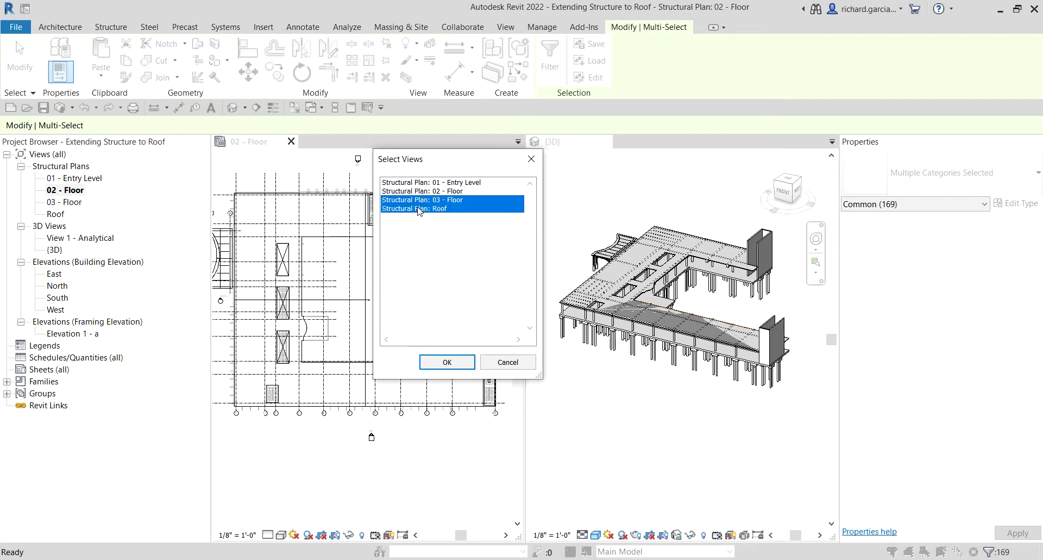
click(447, 362)
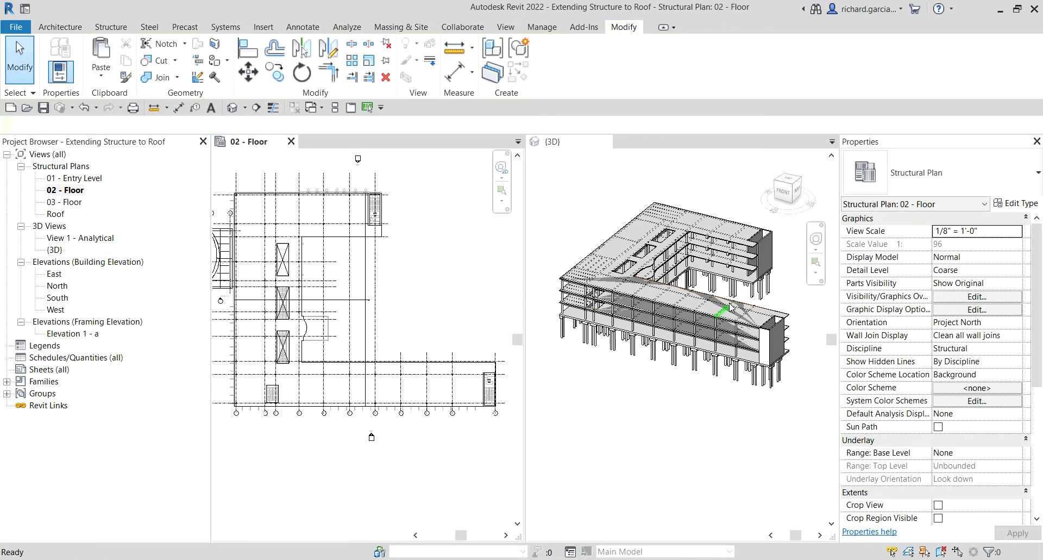
Step: Examine the curved slab edges of the stacked floors from the courtyard side in the 3D view
shift+middle_drag(641, 310, 659, 288)
scroll(659, 288, up, 4)
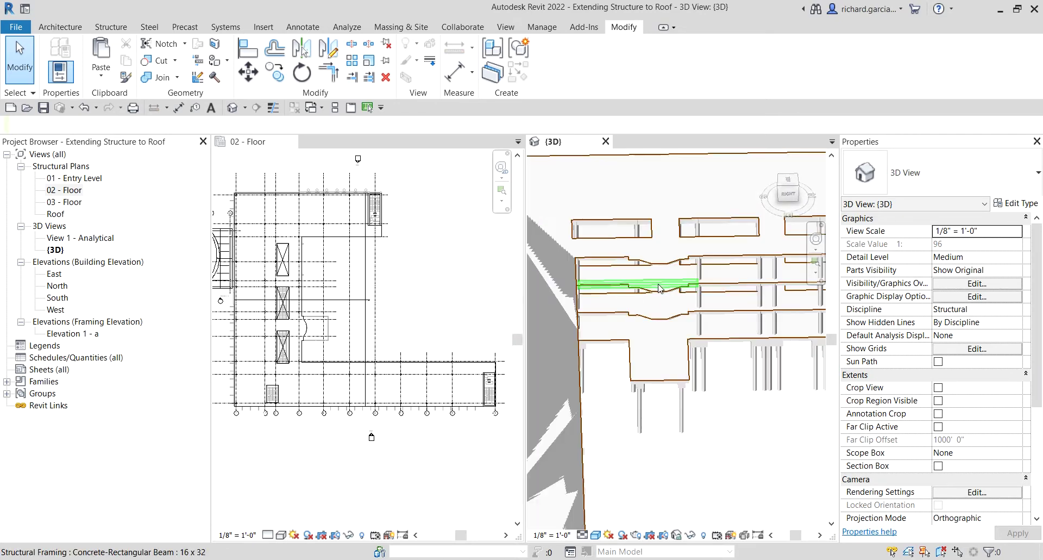
scroll(659, 289, up, 3)
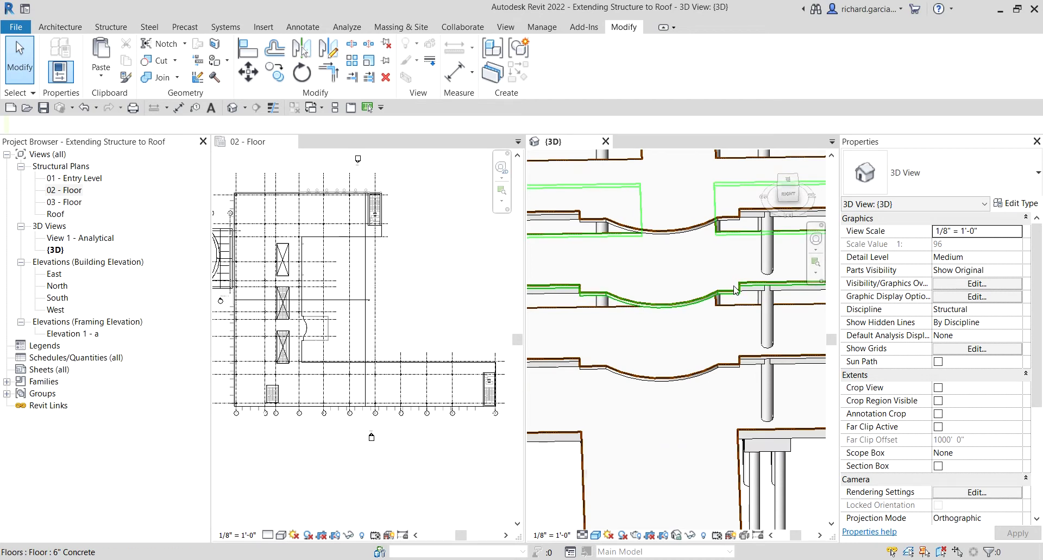
scroll(735, 289, down, 4)
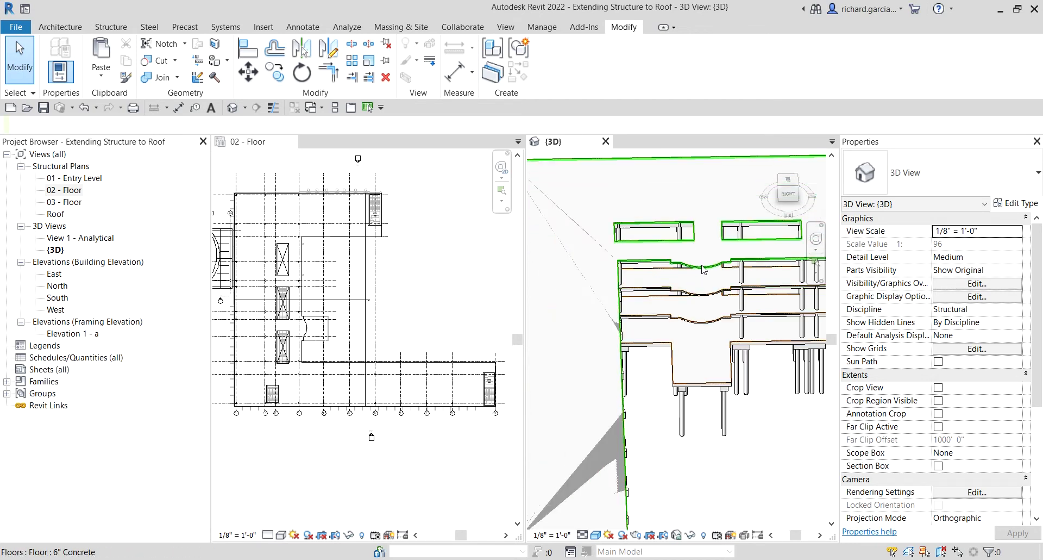
scroll(704, 270, up, 5)
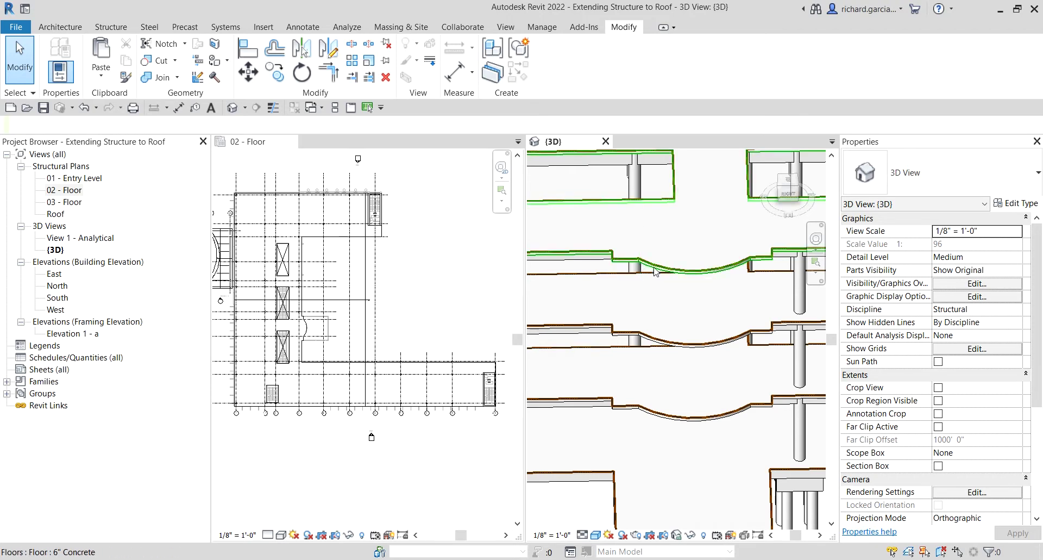
mouse_move(656, 272)
shift+middle_down()
mouse_move(615, 285)
mouse_move(618, 296)
shift+middle_up()
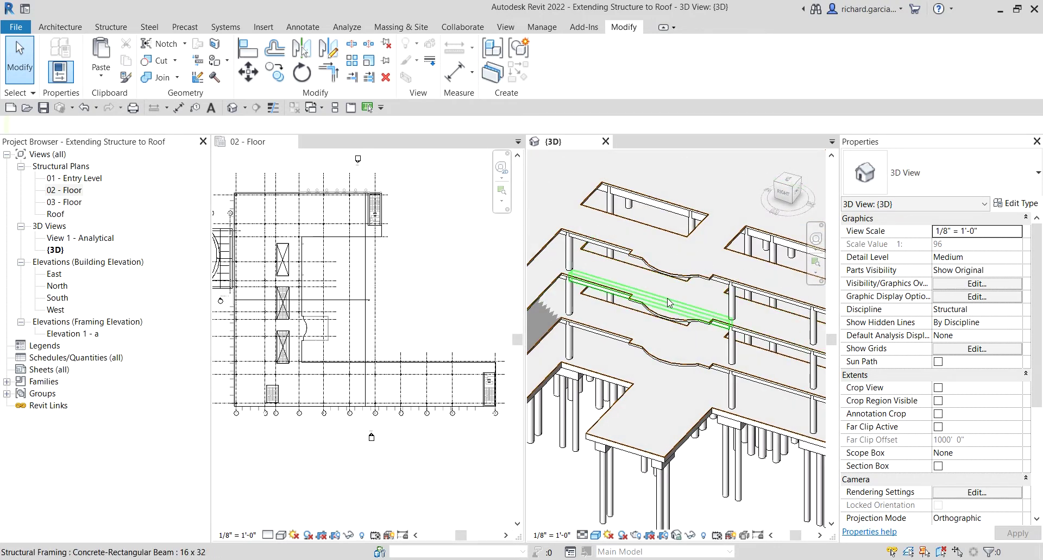
scroll(638, 302, up, 5)
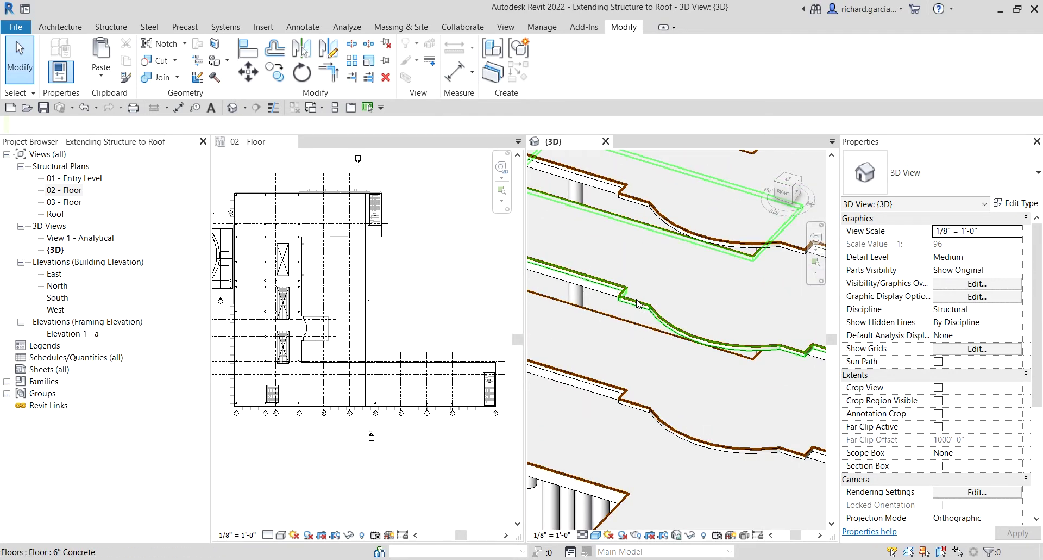
Step: Open the boundary sketch of the 6" Concrete slab on 03 - Floor for editing in the 3D view
click(638, 302)
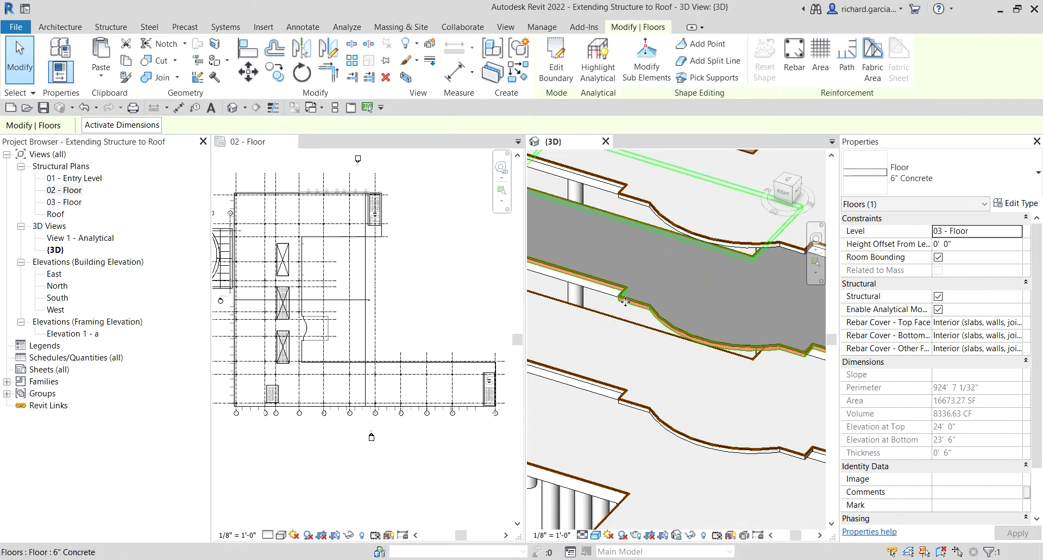
middle_drag(701, 341, 658, 339)
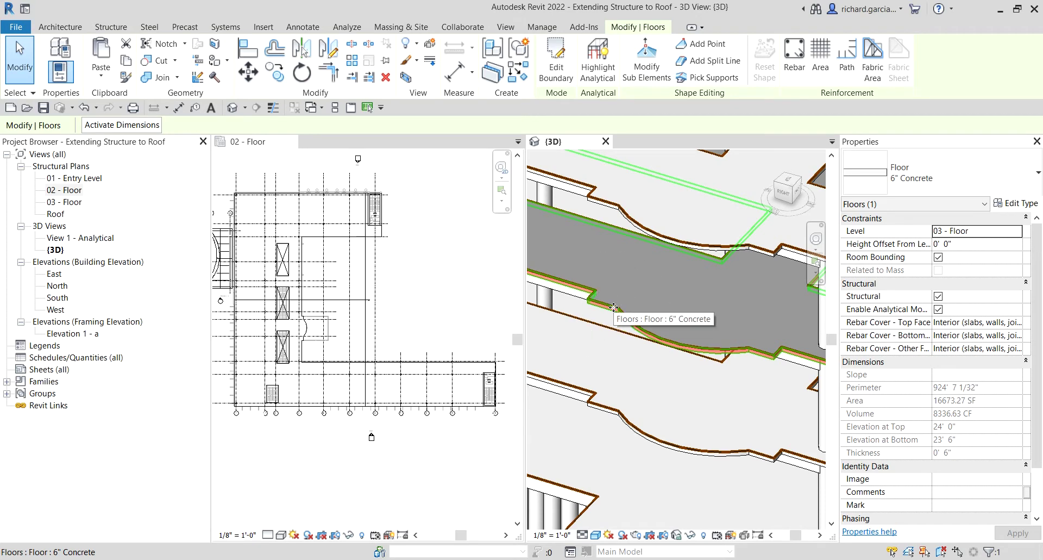
scroll(614, 307, down, 3)
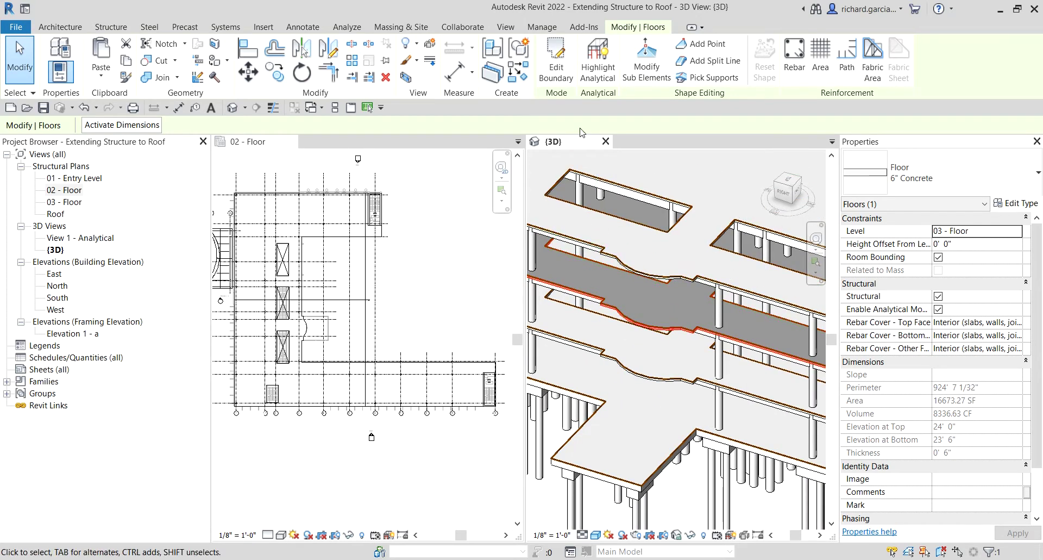
click(560, 70)
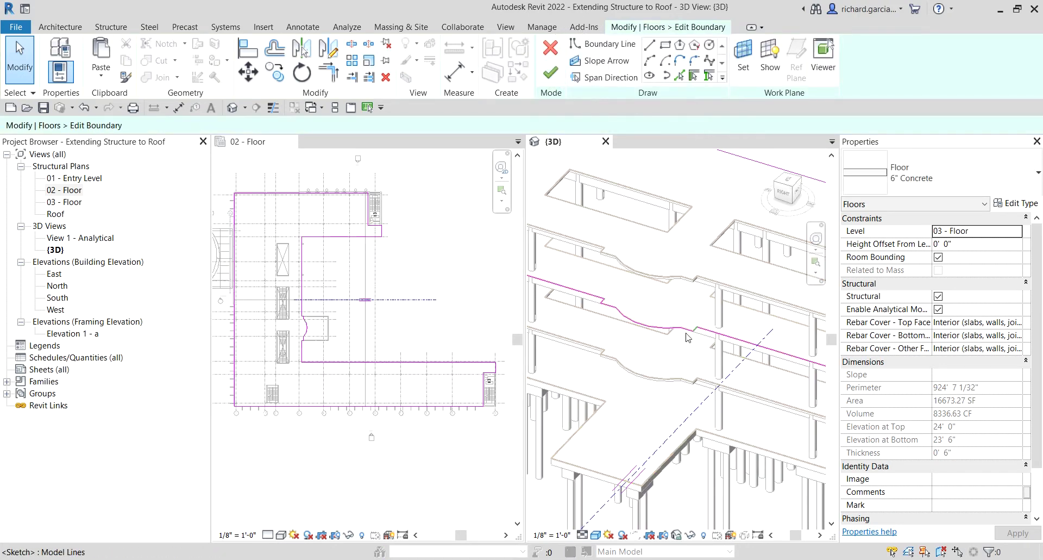
shift+middle_drag(708, 328, 674, 341)
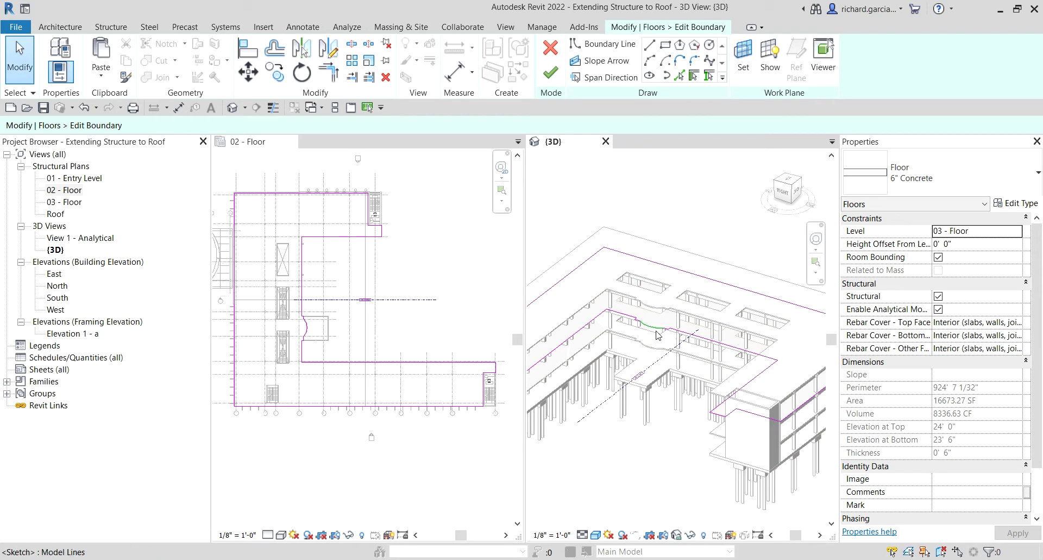
Step: Delete the five boundary lines forming the curved projection on the 03 - Floor slab's courtyard edge
scroll(609, 320, up, 5)
scroll(610, 319, up, 3)
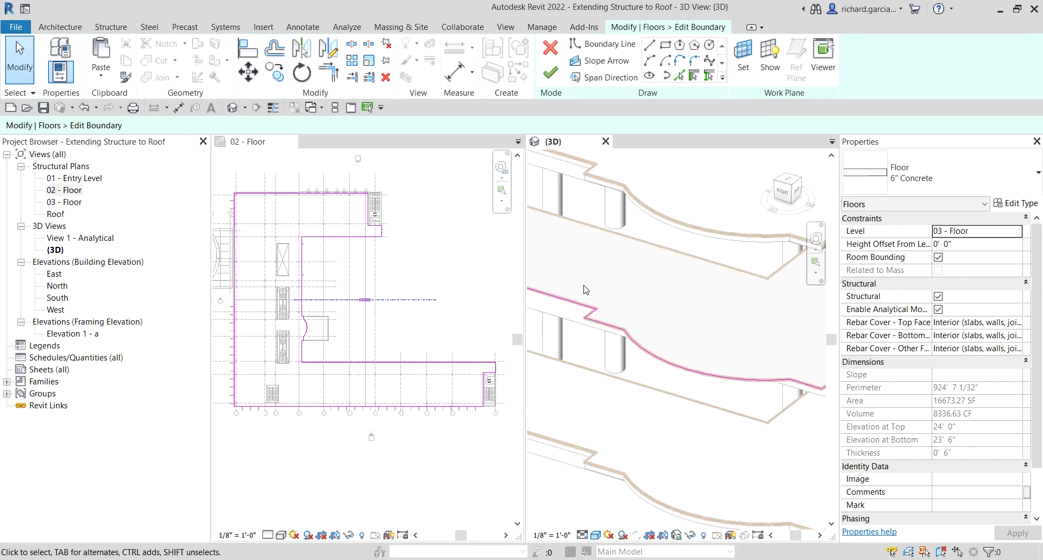
scroll(581, 283, up, 2)
mouse_move(569, 270)
mouse_down()
mouse_move(660, 345)
mouse_move(767, 376)
mouse_up()
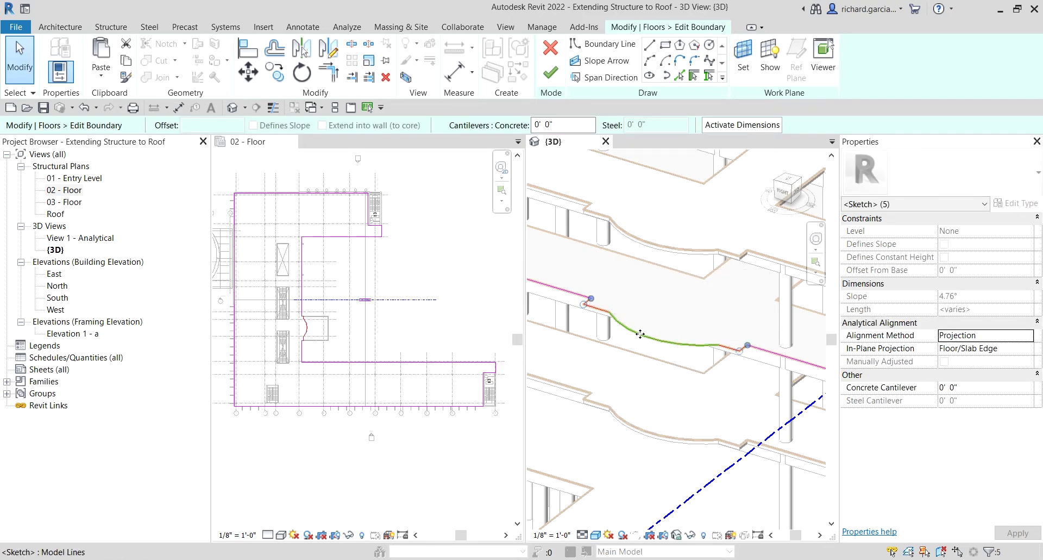
scroll(295, 347, up, 5)
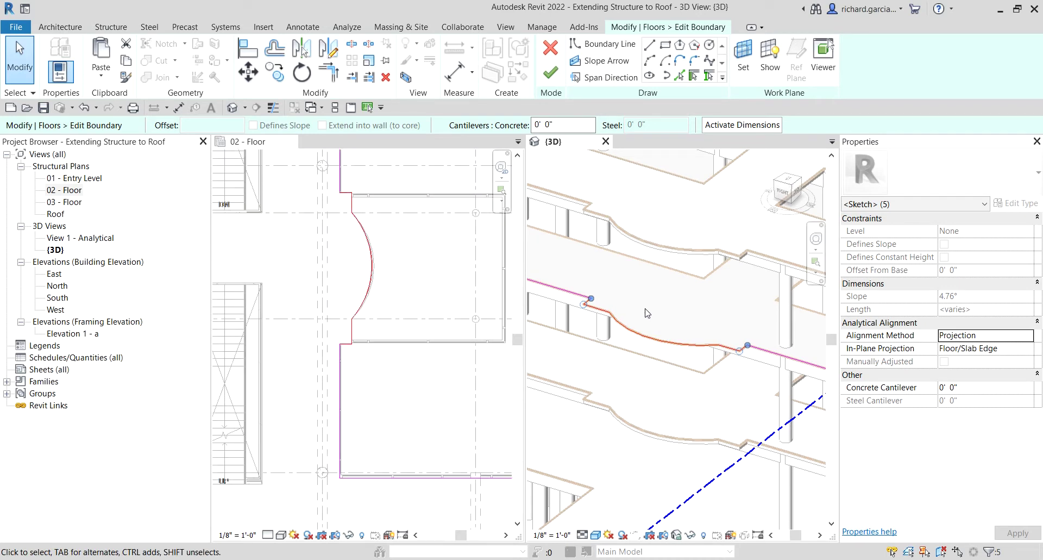
mouse_move(646, 313)
middle_down()
mouse_move(661, 329)
mouse_move(652, 330)
middle_up()
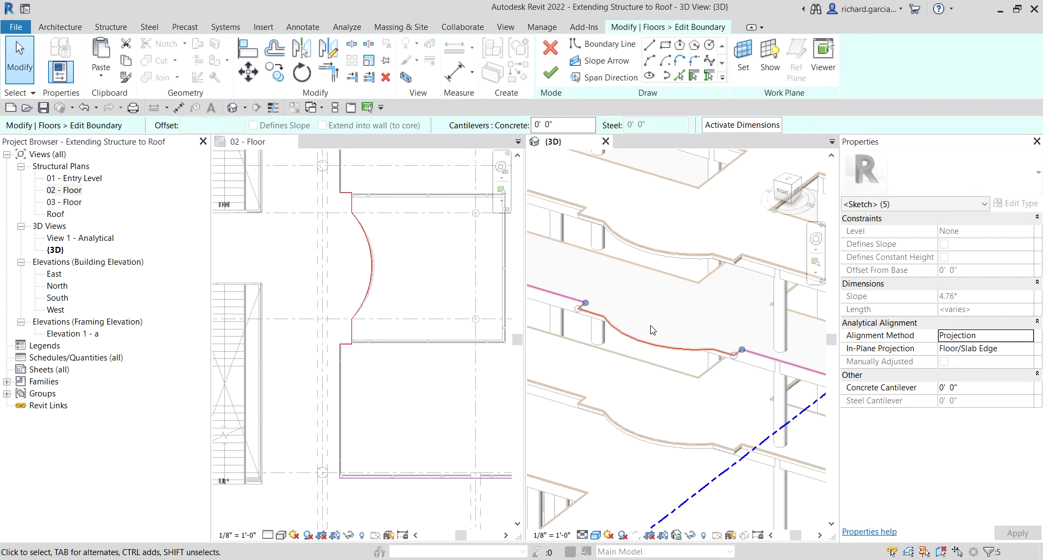
click(386, 78)
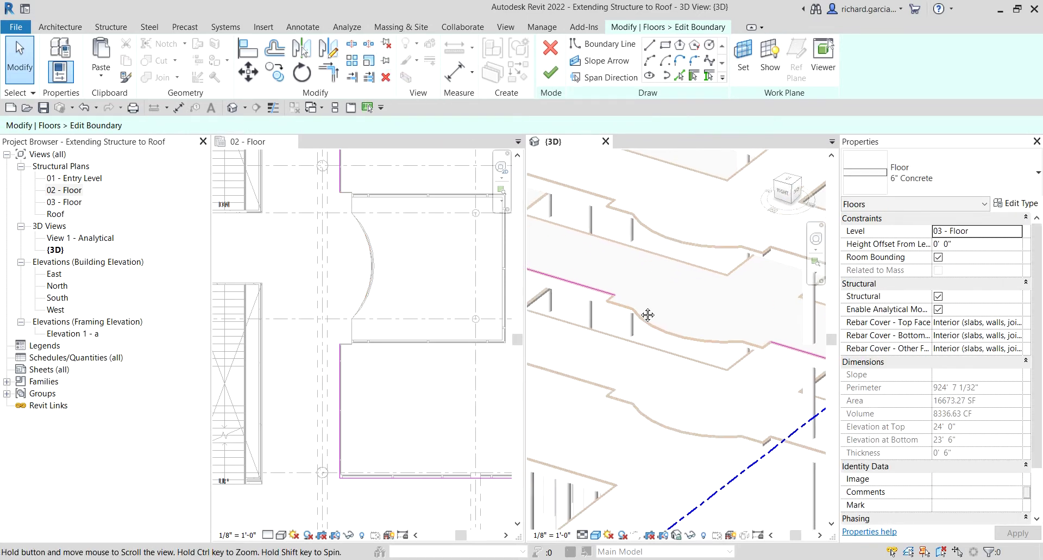
Step: Delete the short straight courtyard line beside the gap and trim the two remaining boundary lines to a corner
middle_drag(608, 316, 655, 310)
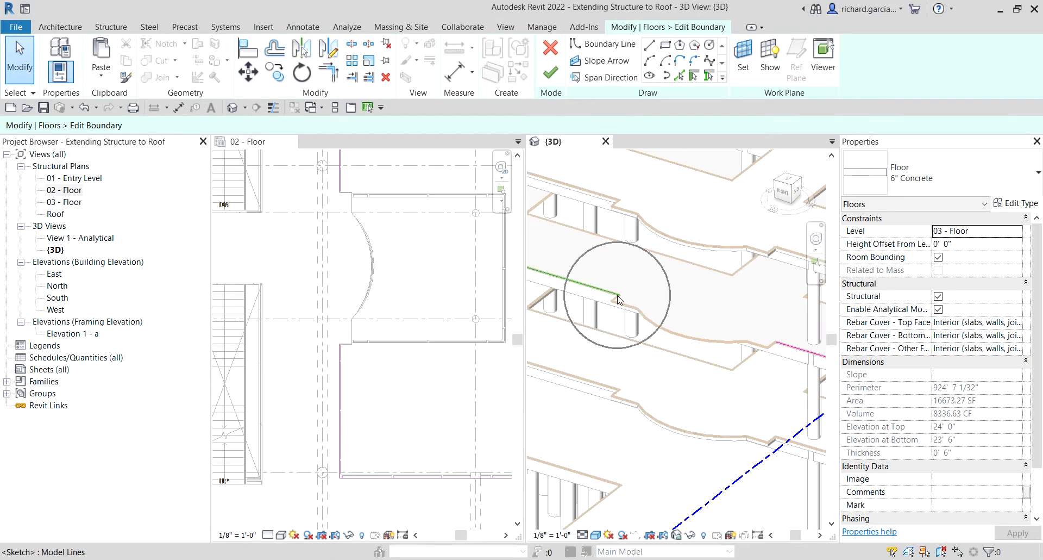
scroll(780, 353, down, 4)
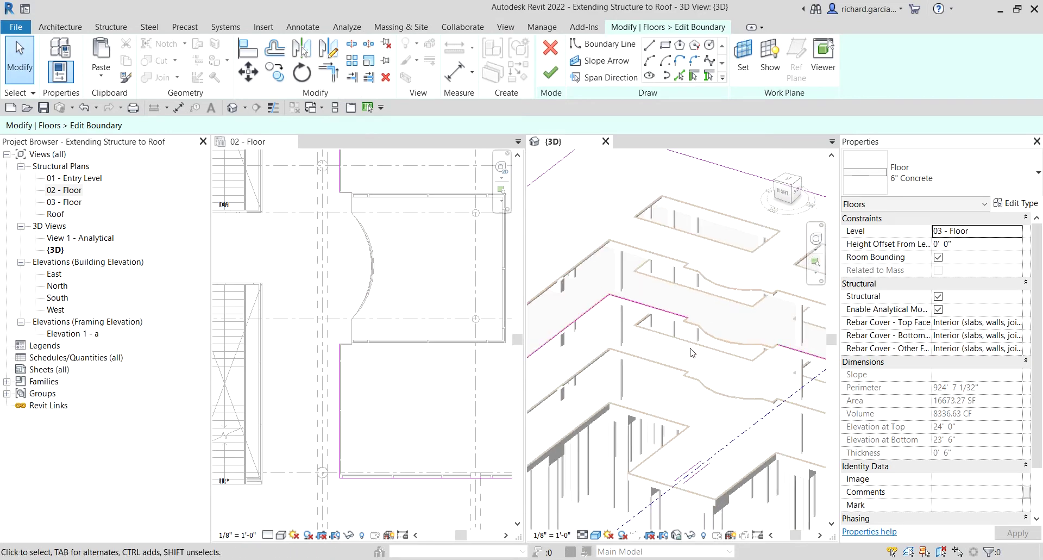
click(655, 309)
key(Escape)
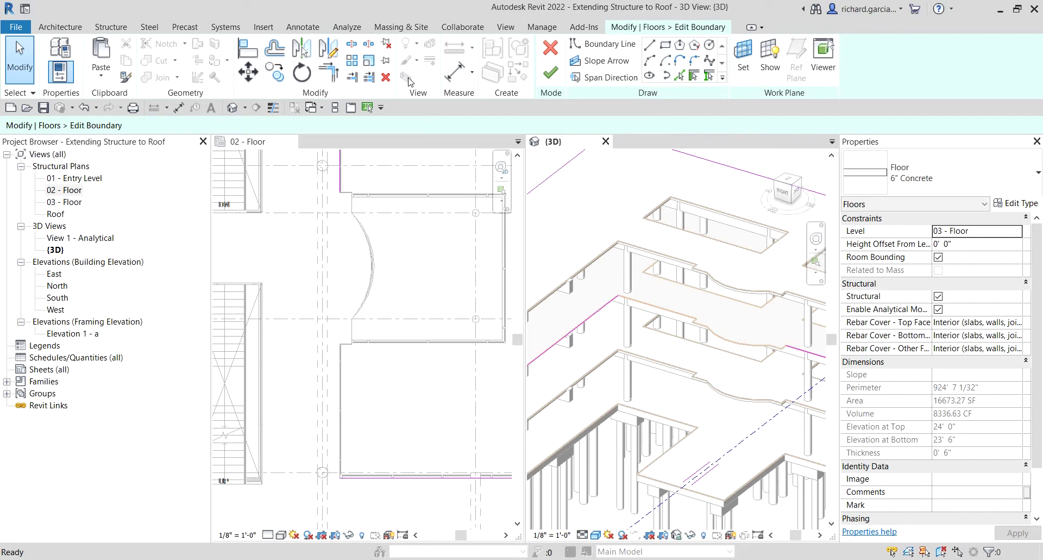
click(331, 74)
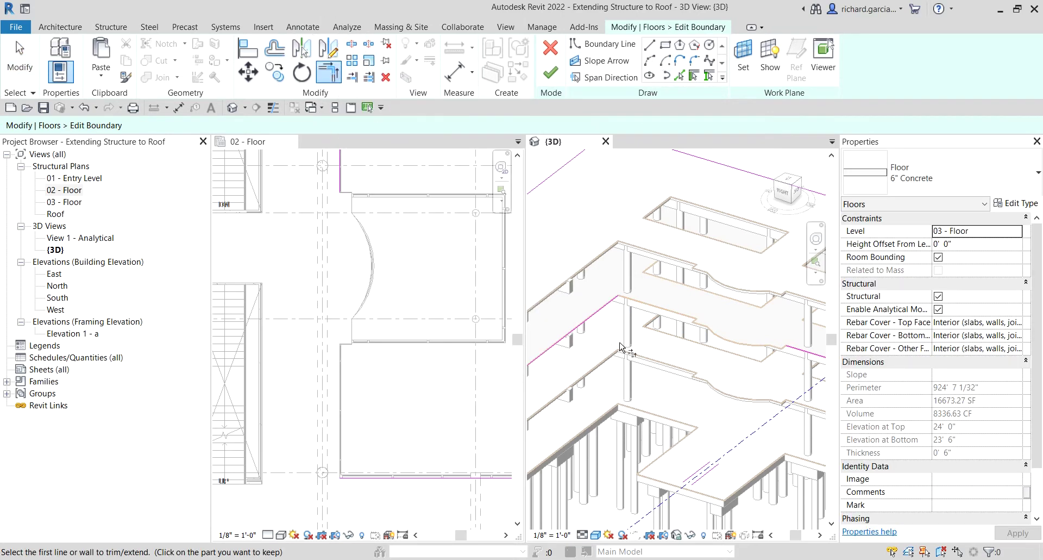
click(605, 316)
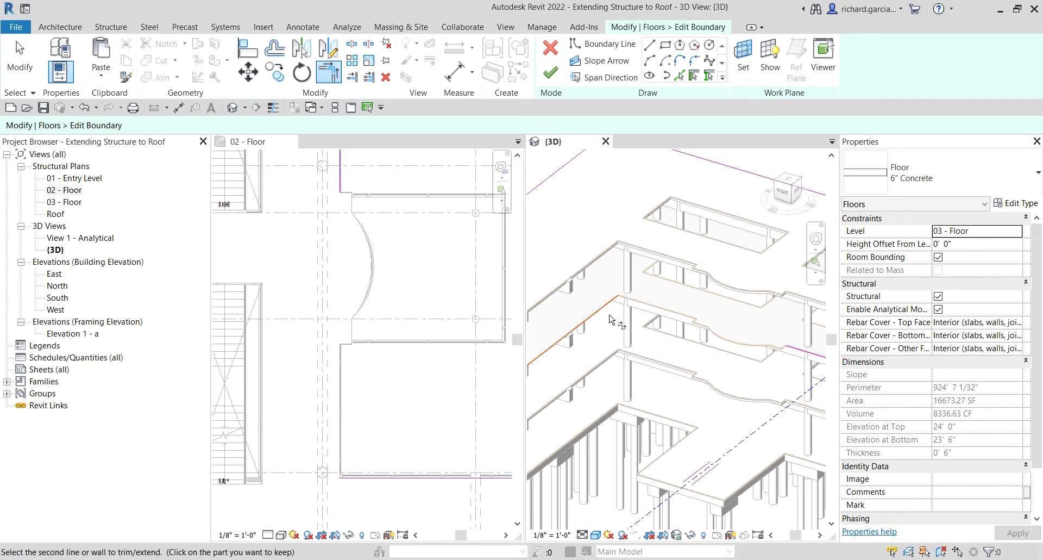
click(795, 354)
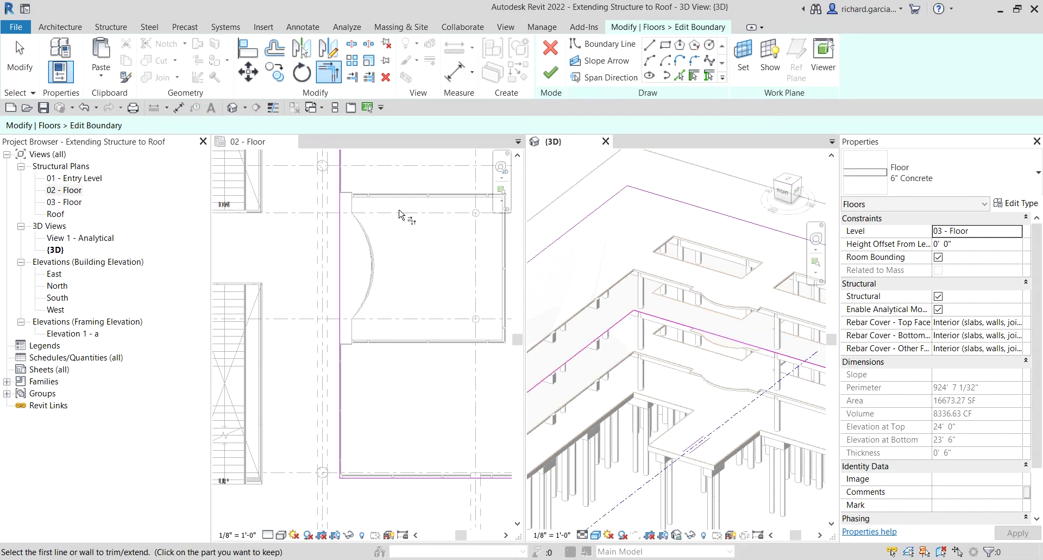
click(20, 58)
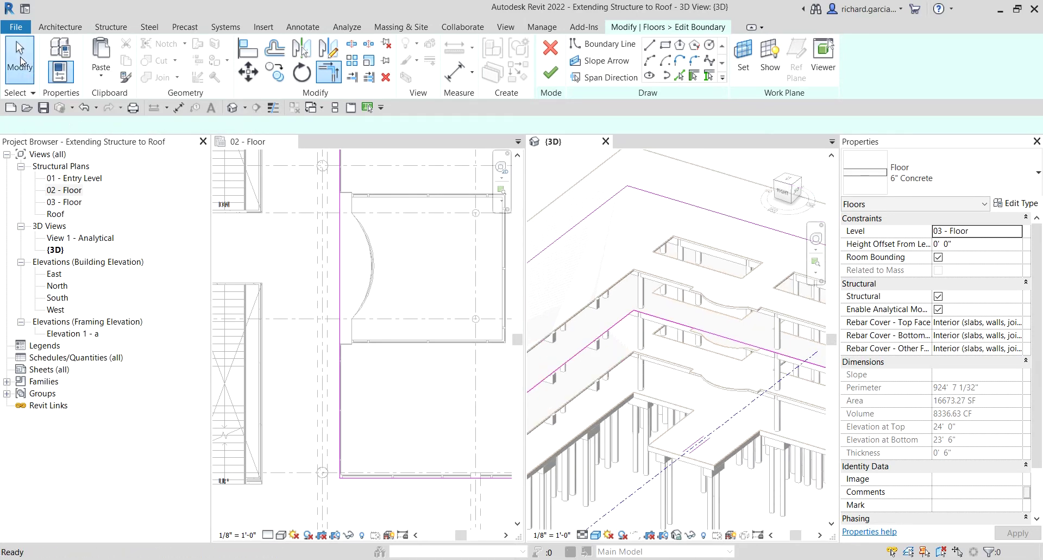
Step: Check the closed outline in plan and 3D, finish the 03 - Floor slab's boundary edit and clear the selection
scroll(701, 353, down, 5)
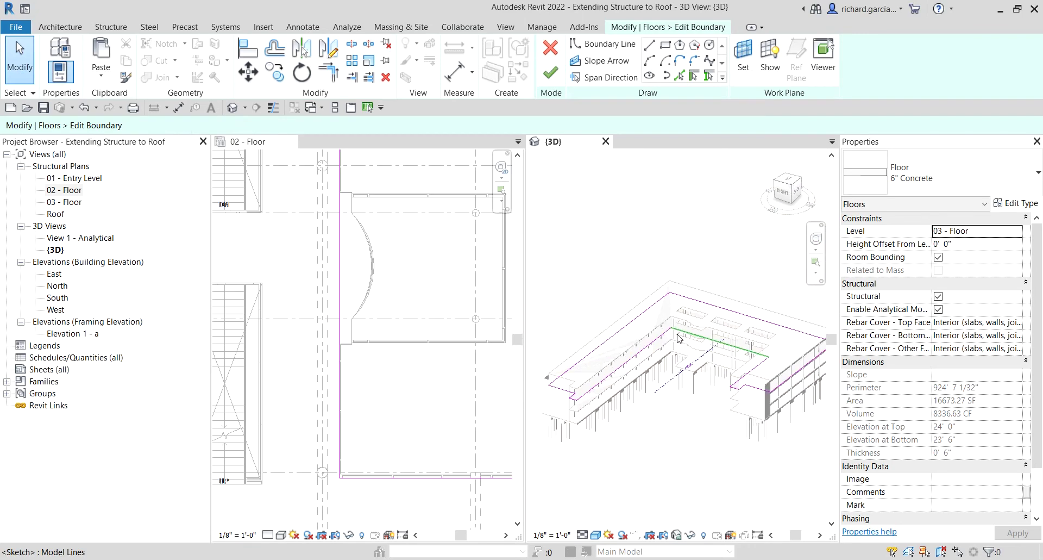
scroll(412, 330, down, 4)
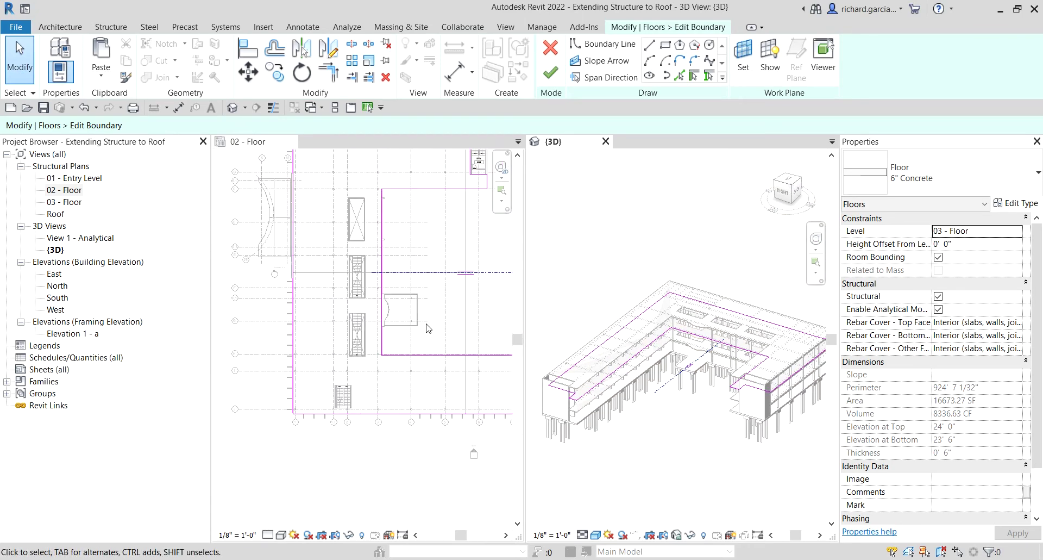
middle_click(413, 329)
scroll(412, 329, down, 3)
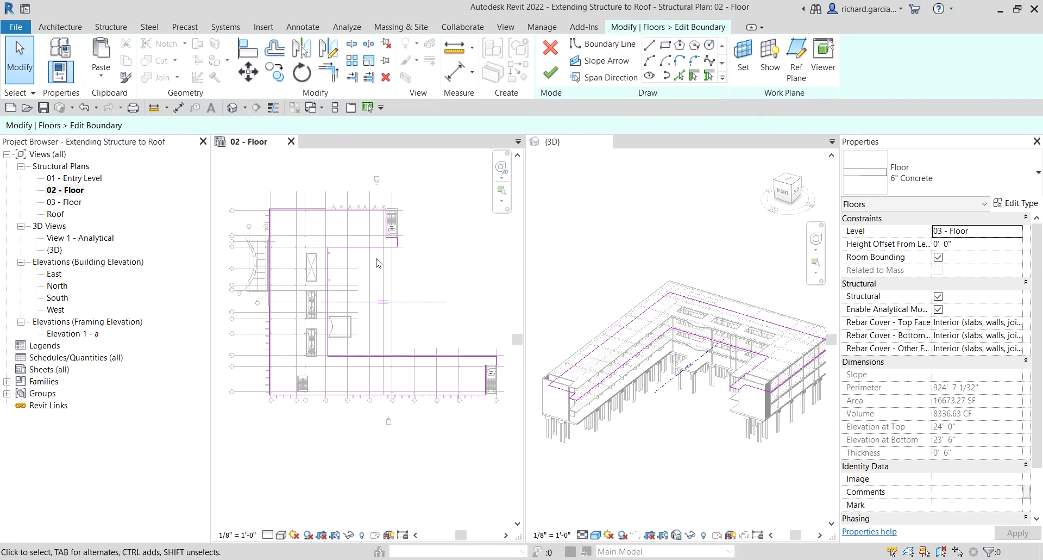
scroll(701, 356, up, 4)
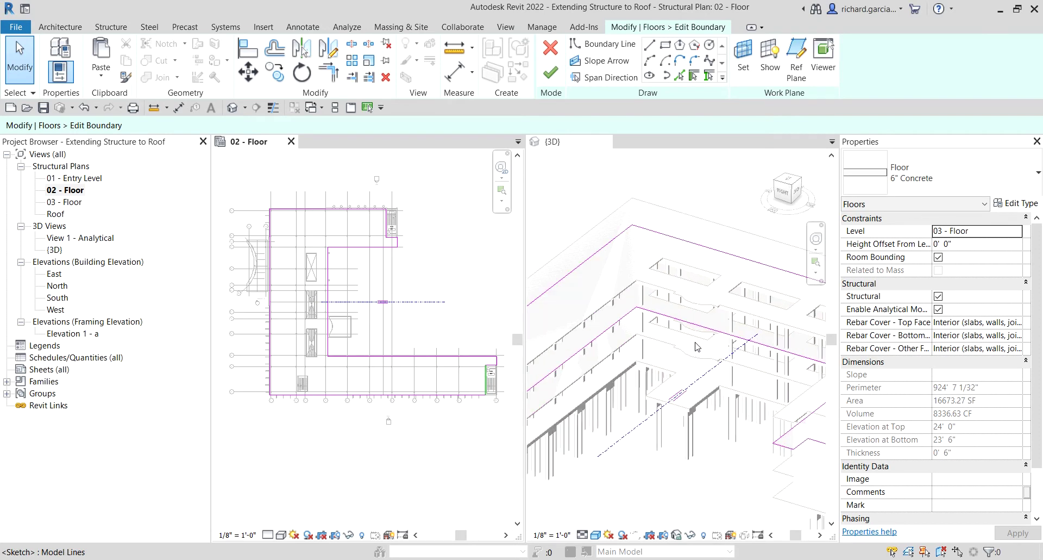
click(701, 356)
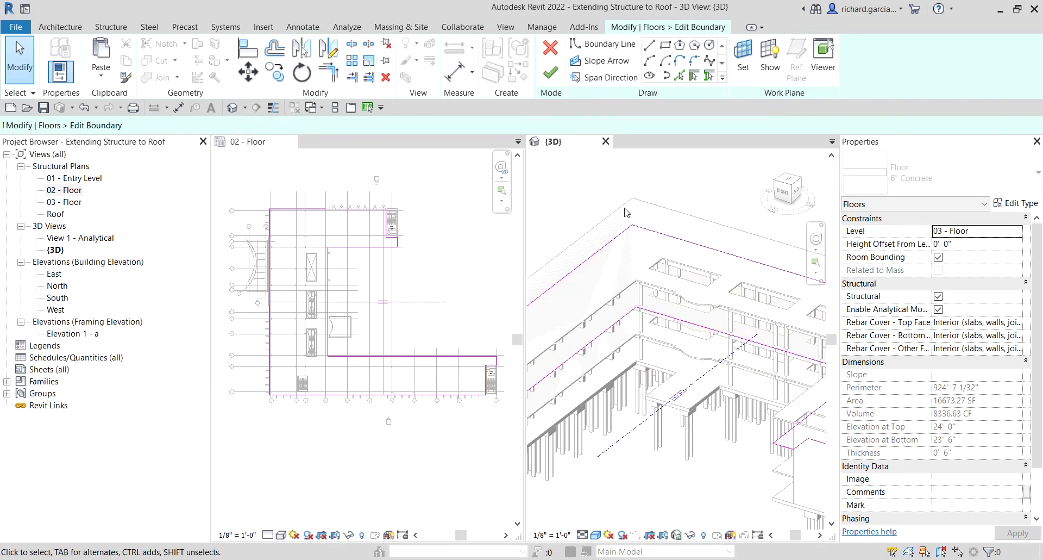
click(549, 75)
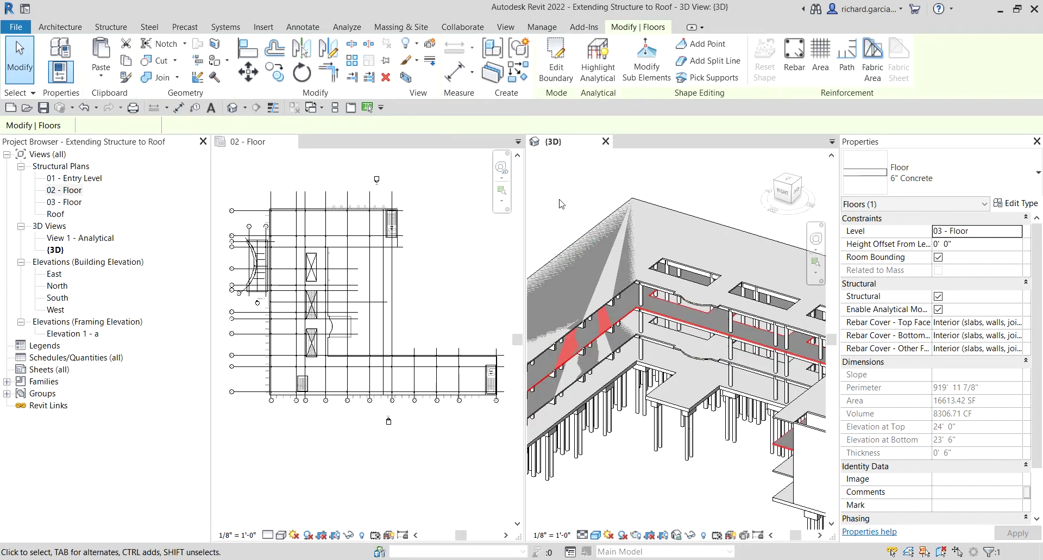
key(Escape)
Step: Open the Roof structural plan alongside the 02 - Floor plan
scroll(706, 337, up, 4)
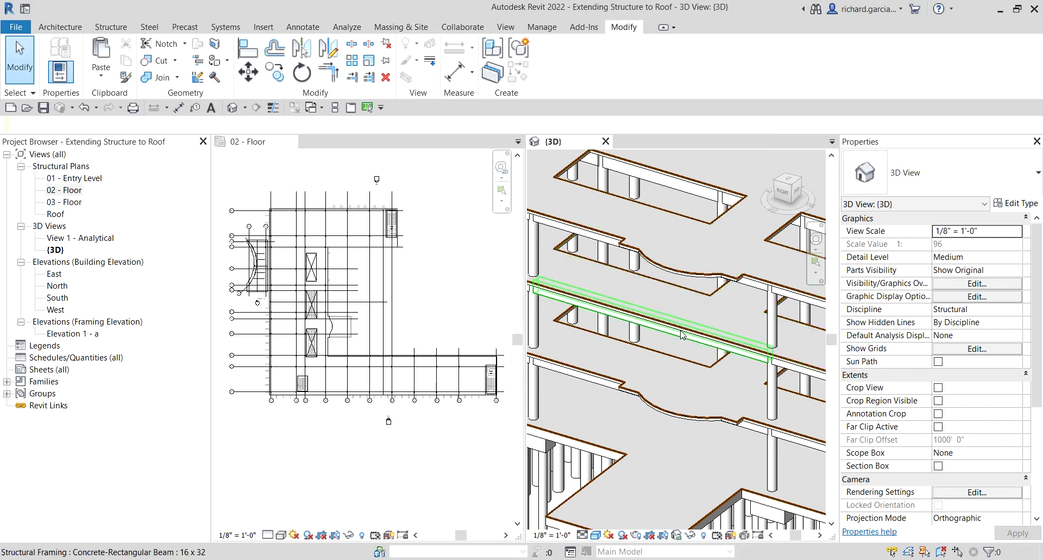
click(60, 202)
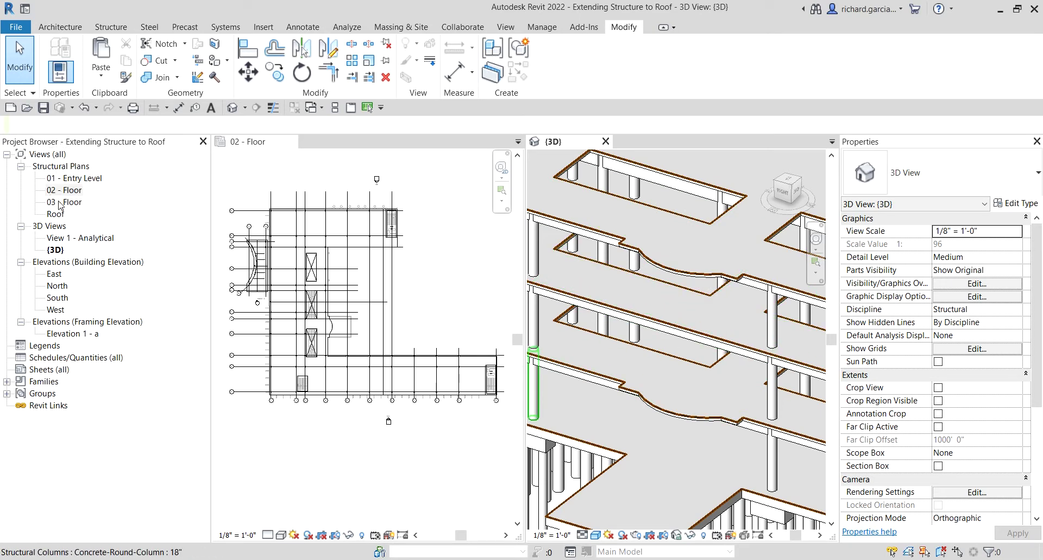
double_click(56, 216)
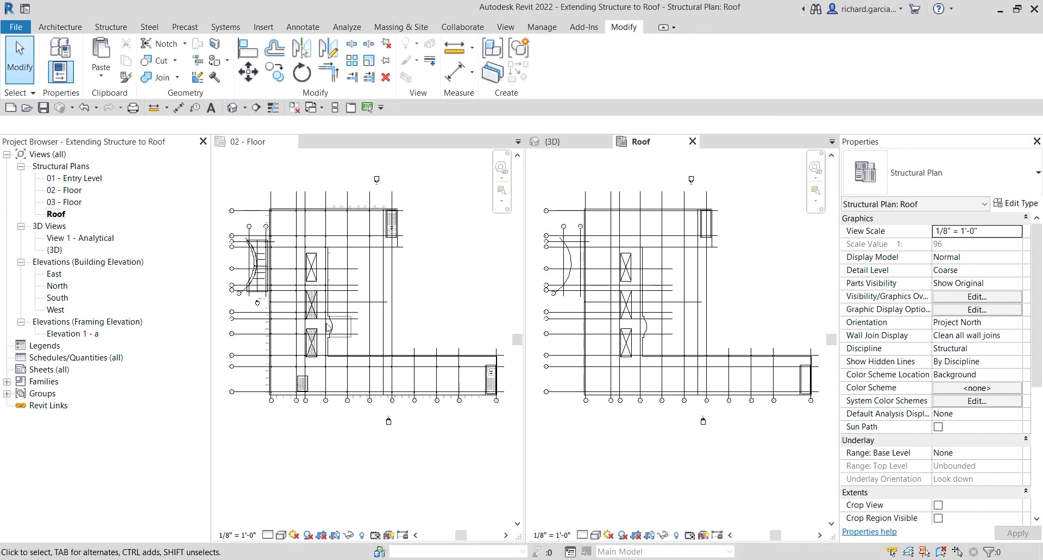
Step: Open the boundary sketch of the 6" Concrete slab in the 02 - Floor plan for editing
scroll(329, 326, up, 5)
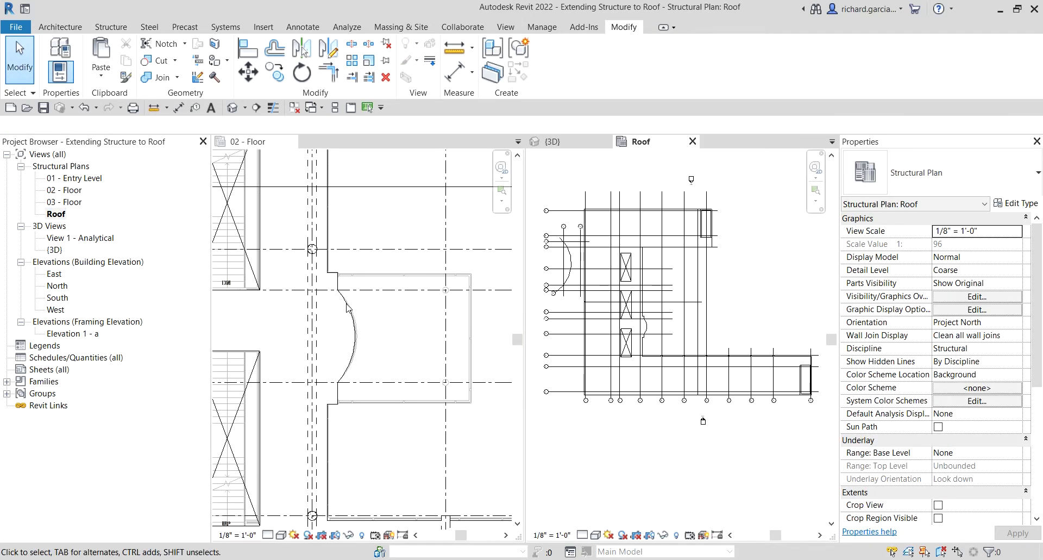
click(348, 307)
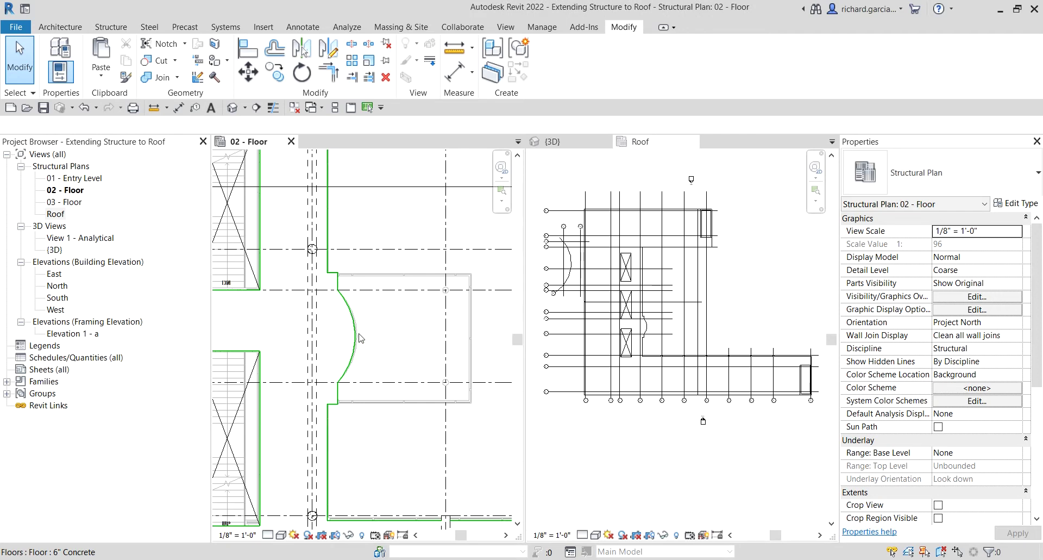
click(348, 307)
scroll(369, 320, down, 3)
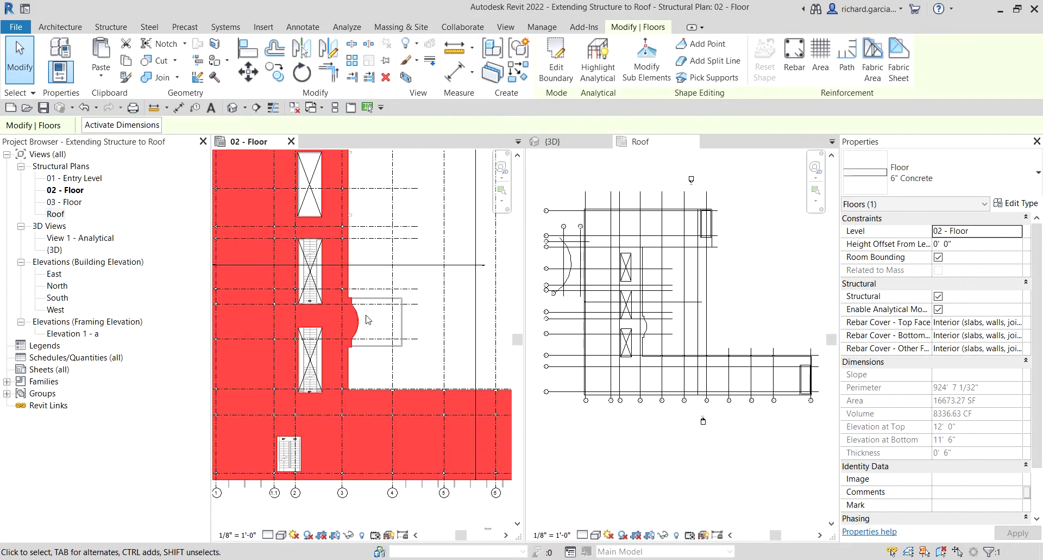
scroll(366, 314, down, 2)
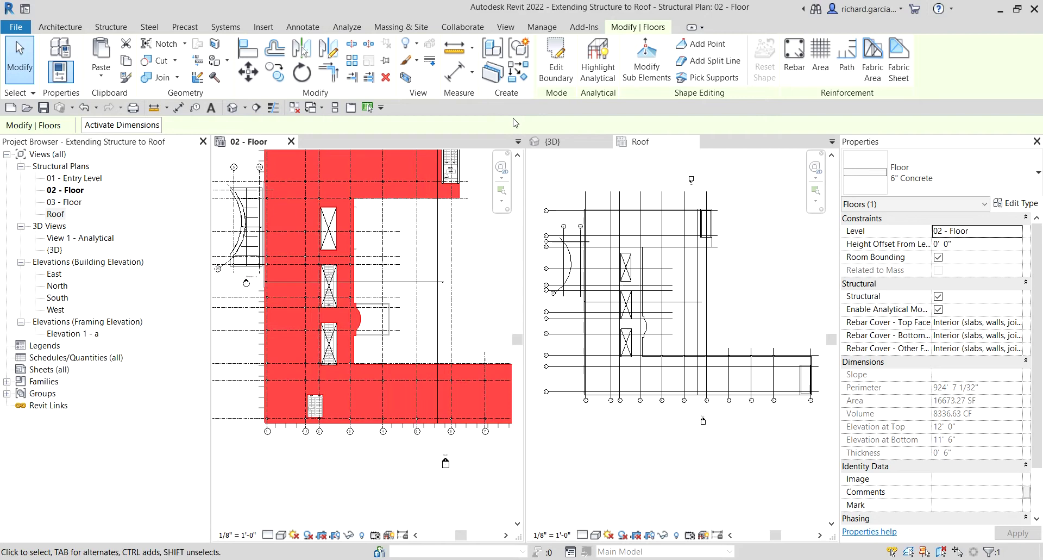
click(557, 60)
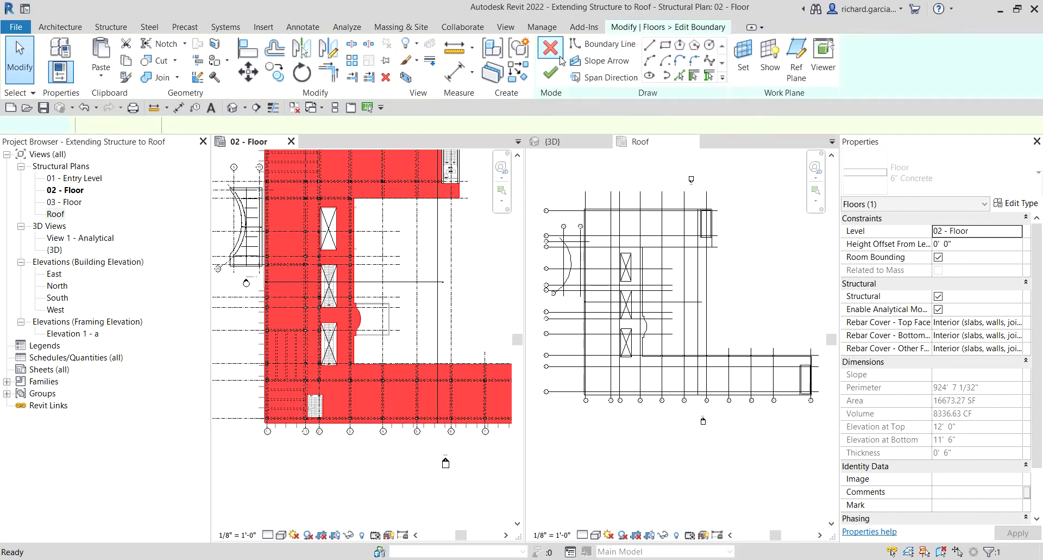
Step: Delete the curved projection's boundary lines and the adjoining straight courtyard line south of it from the 02 - Floor slab sketch
scroll(352, 319, up, 5)
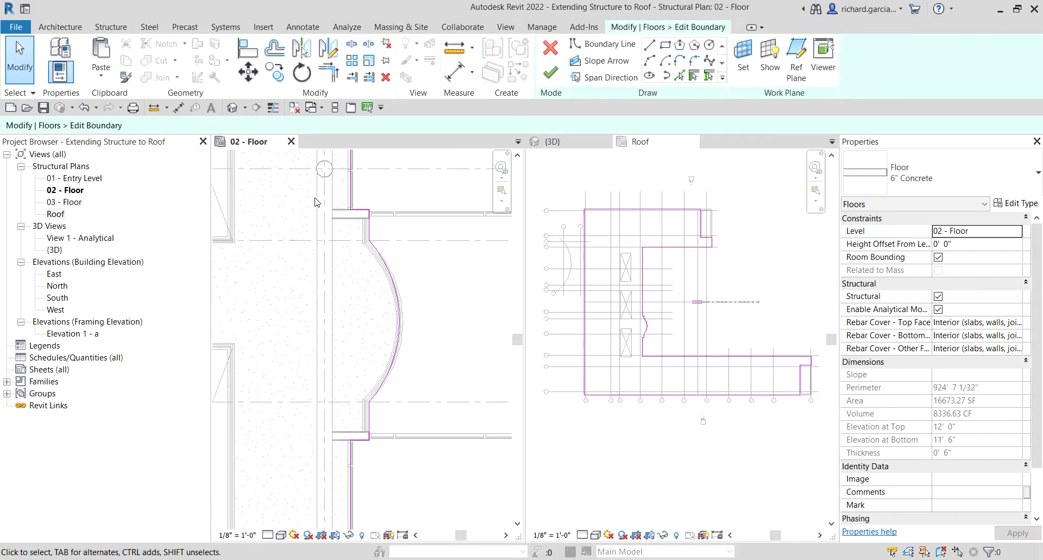
mouse_move(316, 201)
mouse_down()
mouse_move(356, 234)
mouse_move(409, 447)
mouse_up()
scroll(412, 445, down, 4)
middle_drag(409, 447, 422, 410)
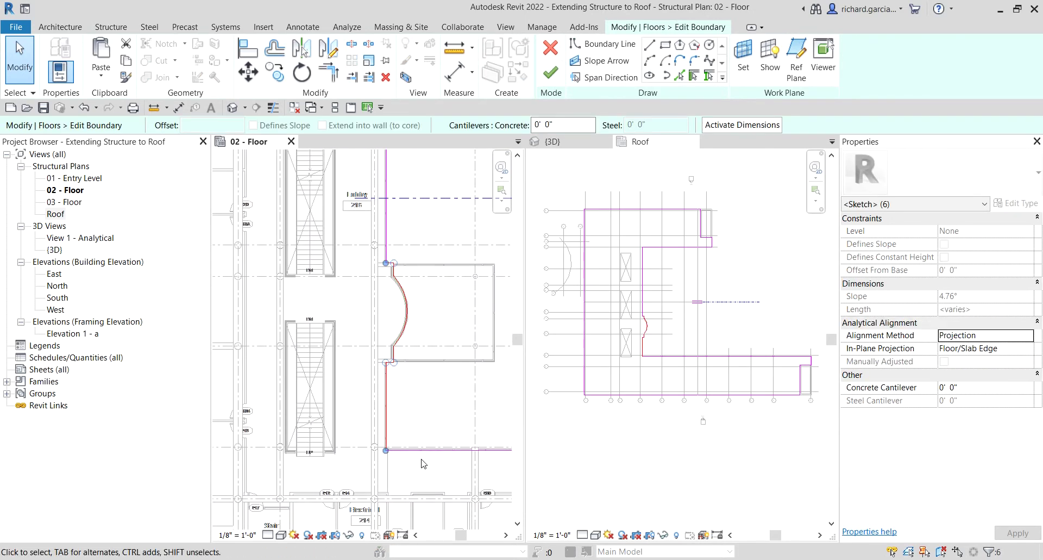
scroll(417, 389, up, 2)
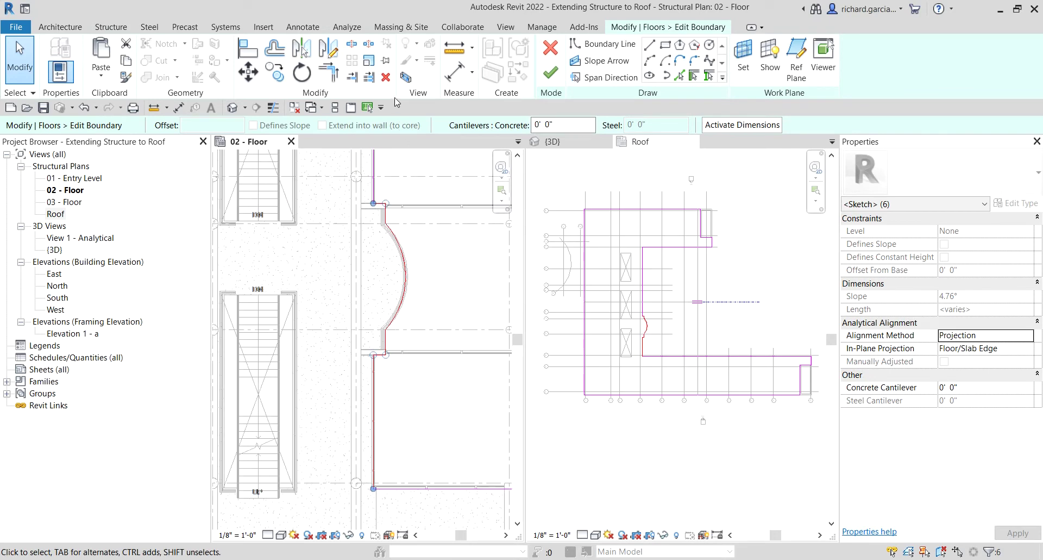
click(387, 78)
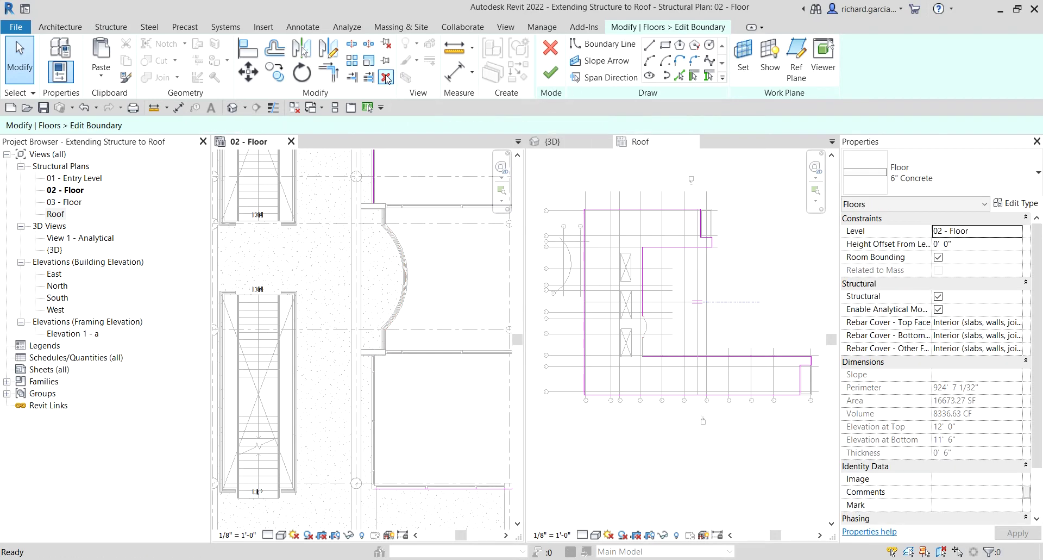
Step: Extend the west courtyard line to a corner with the southern courtyard line and finish the 02 - Floor slab's boundary edit
click(329, 73)
scroll(382, 256, down, 2)
scroll(405, 367, up, 4)
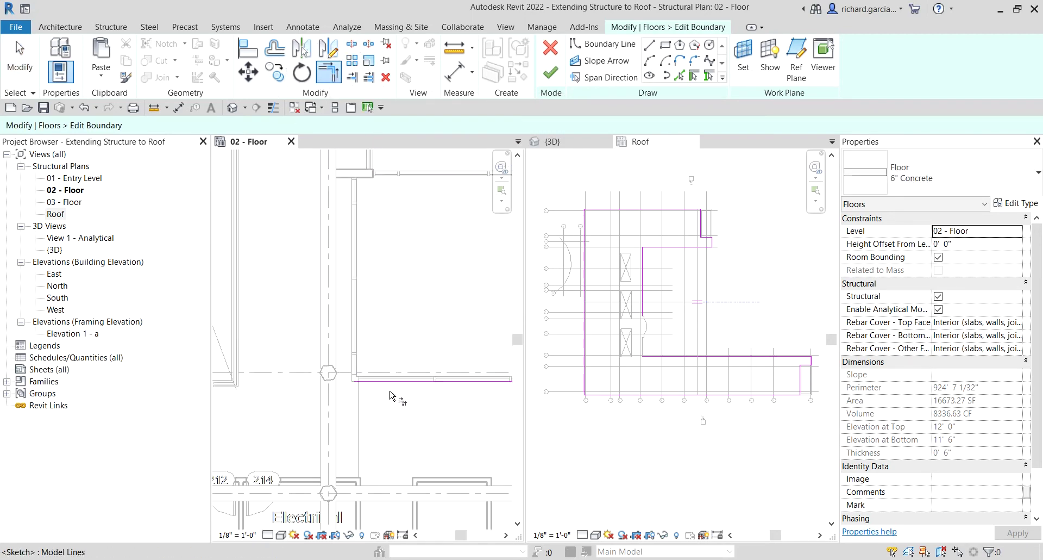
click(421, 383)
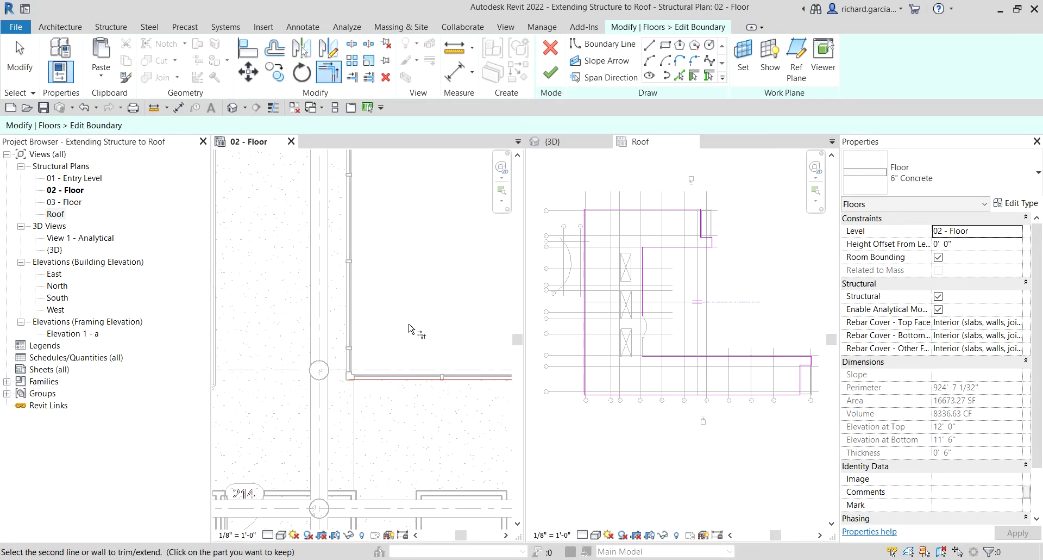
scroll(404, 353, down, 3)
middle_drag(411, 259, 405, 345)
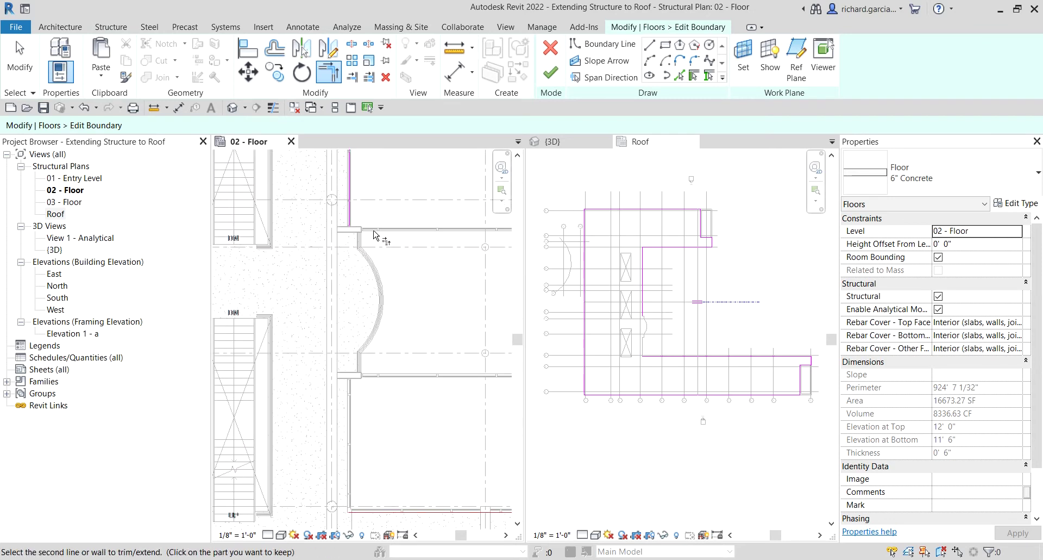
click(348, 217)
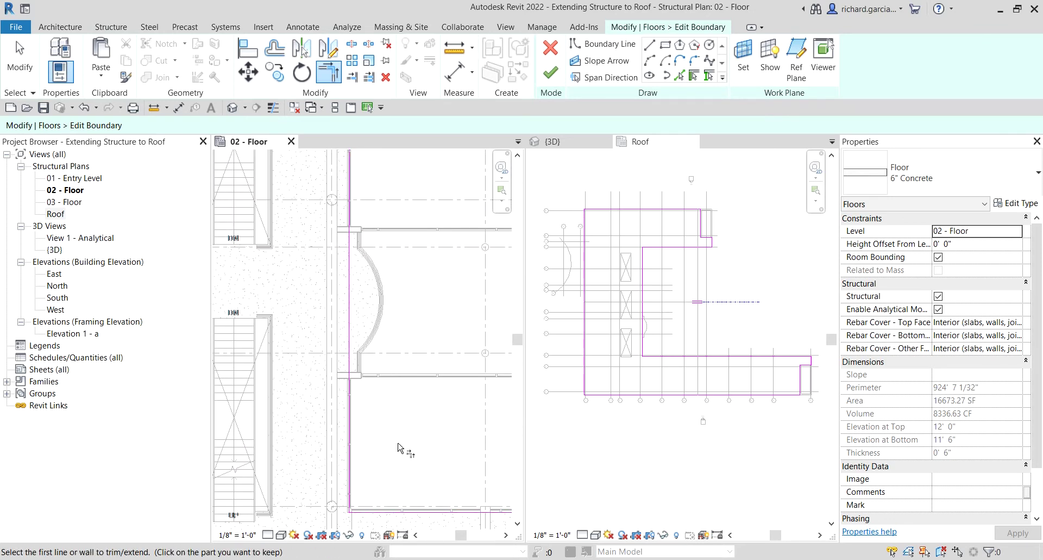
scroll(646, 360, up, 2)
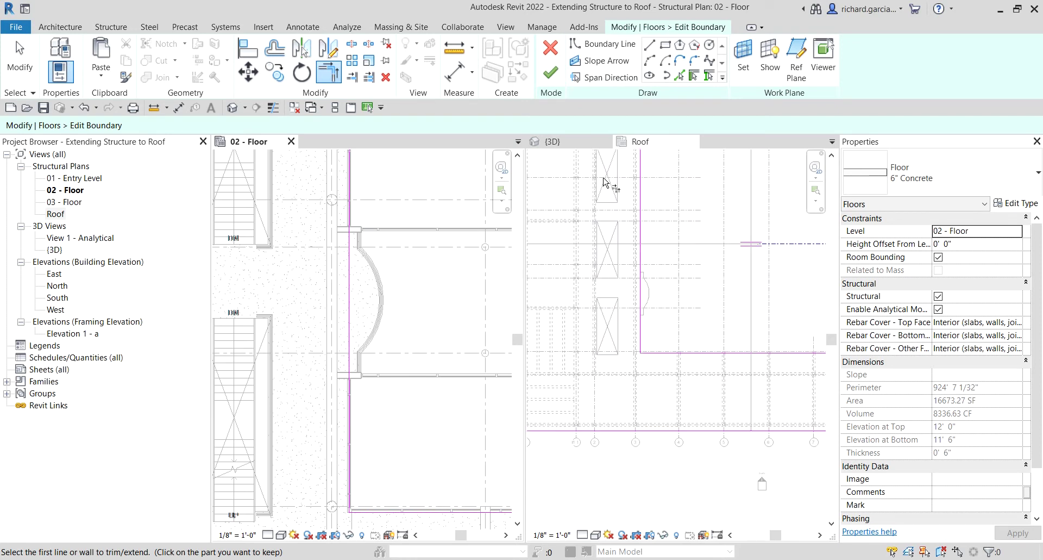
key(Escape)
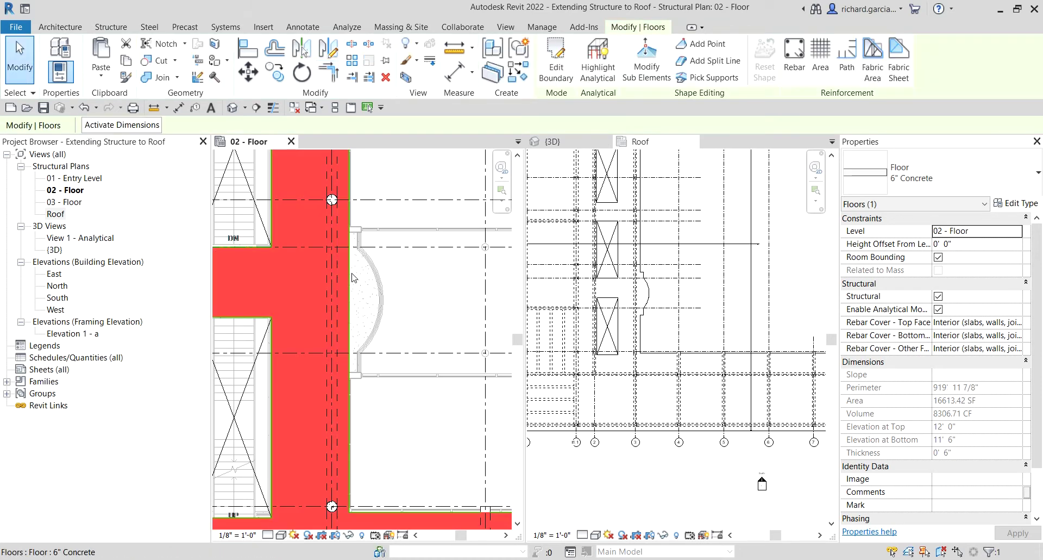
Step: Clear the selection and examine the slabs' courtyard edges level by level in the 3D view
scroll(546, 289, down, 4)
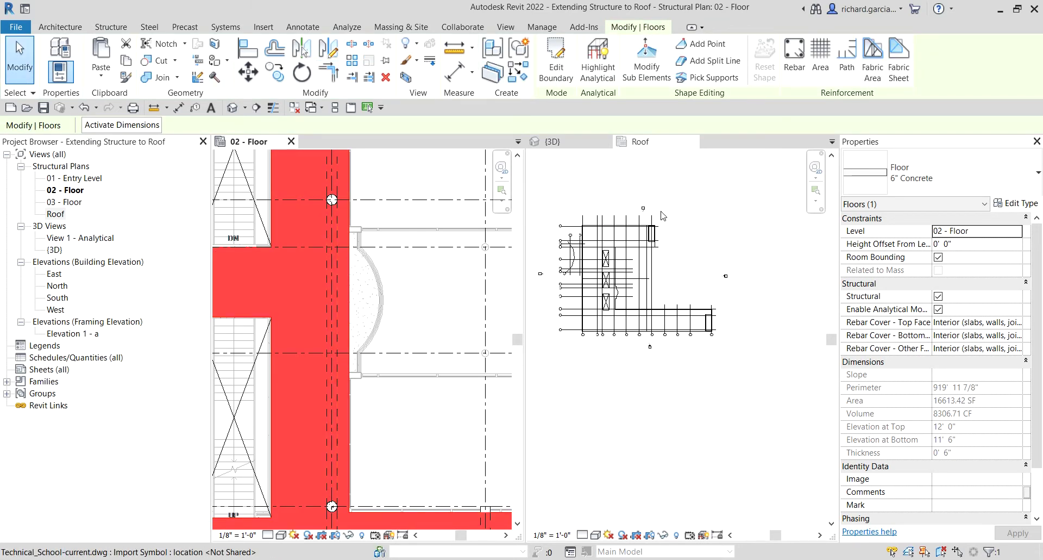
click(559, 174)
click(560, 141)
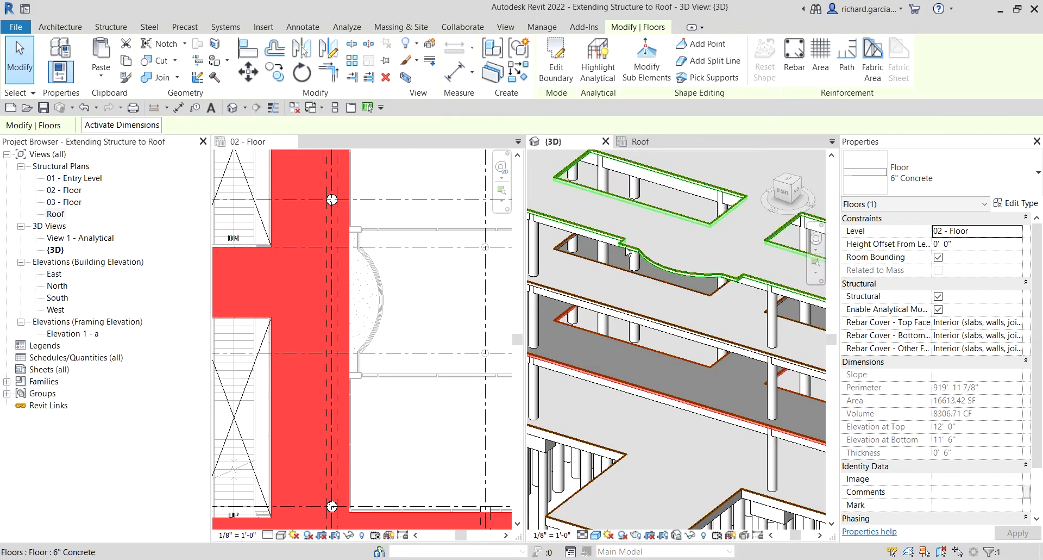
click(721, 157)
shift+middle_drag(721, 158, 684, 339)
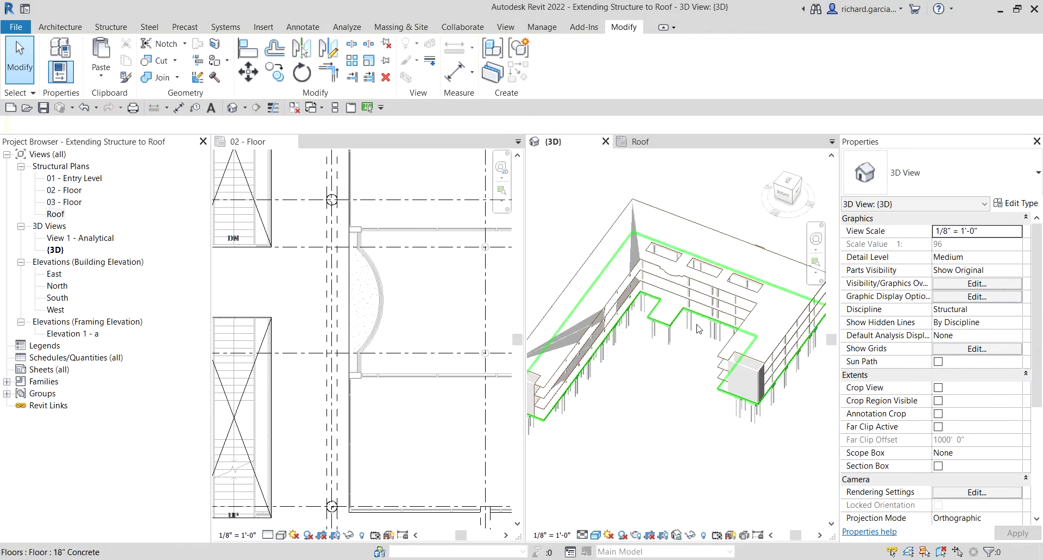
scroll(696, 299, up, 5)
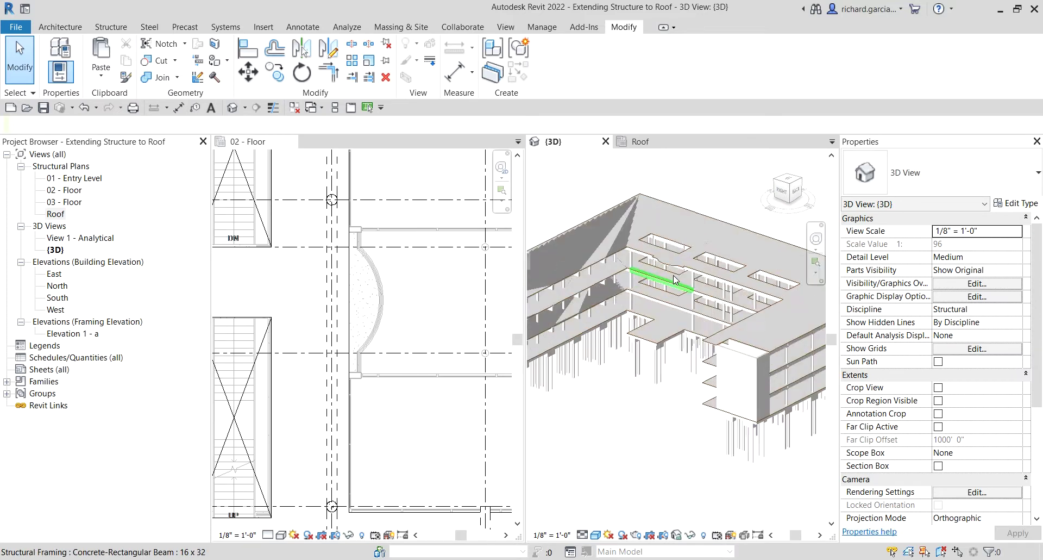
shift+middle_drag(705, 262, 668, 277)
scroll(375, 277, down, 3)
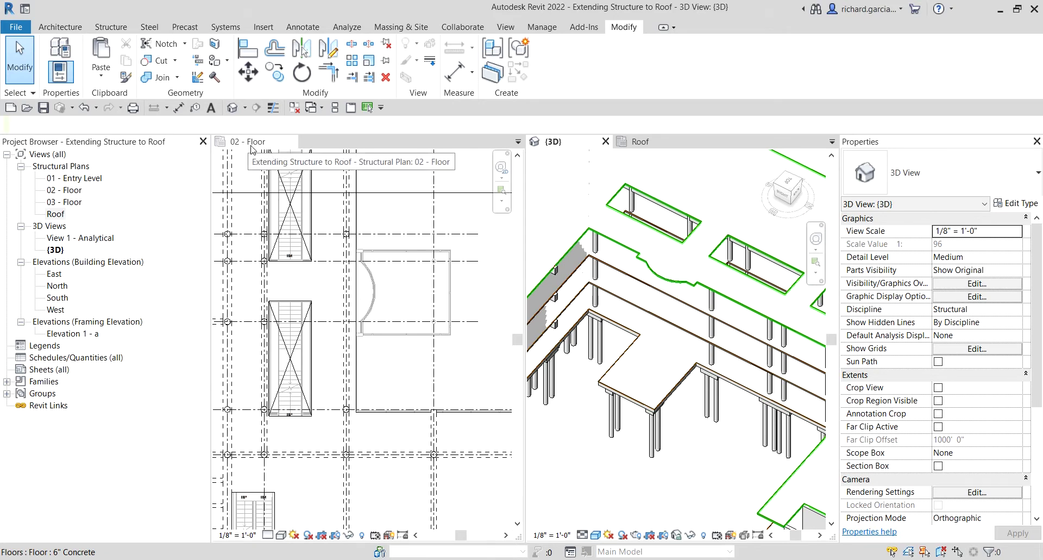
Step: Undo the 02 - Floor slab's boundary changes back through the line deletion and discard the open sketch edit
click(98, 111)
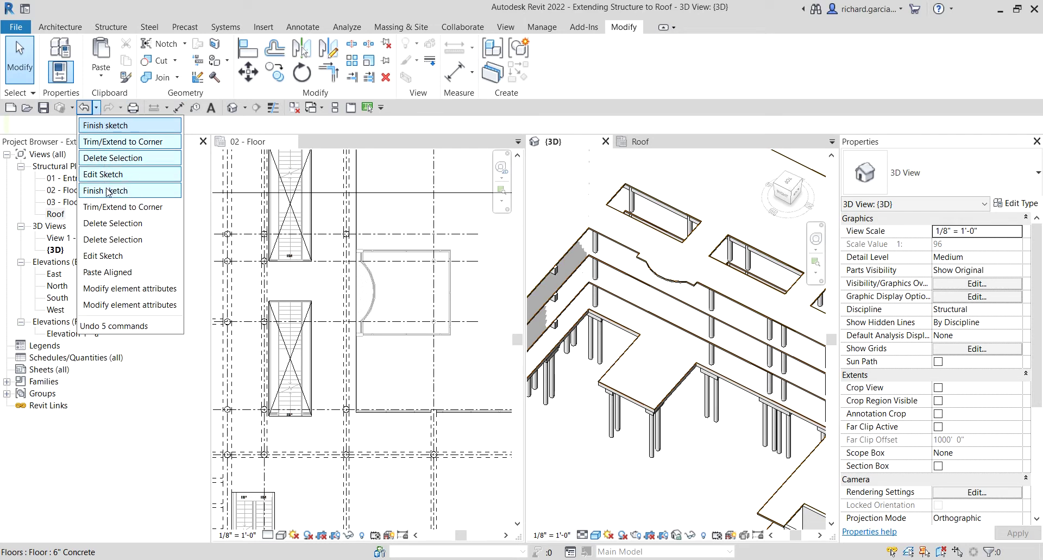
click(112, 159)
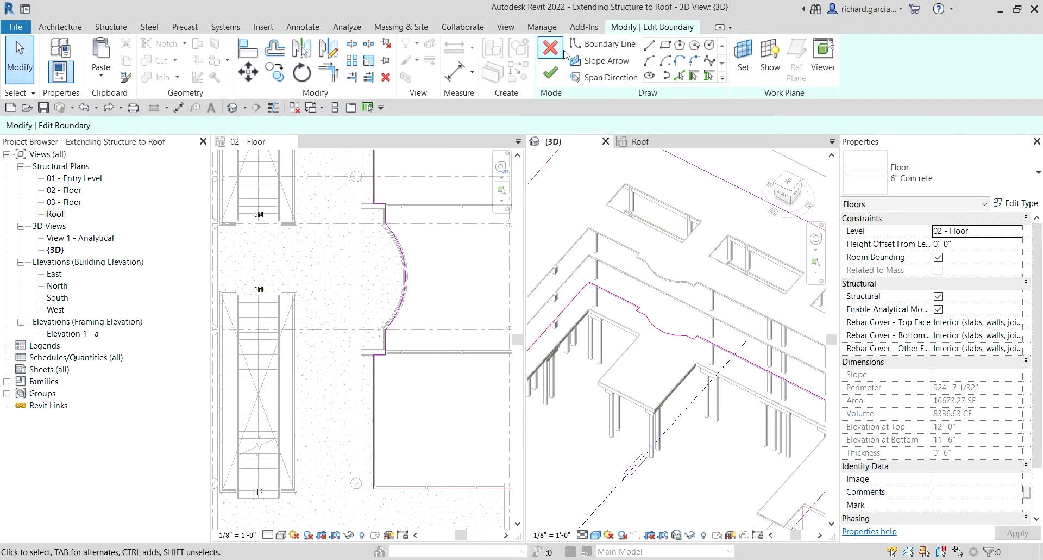
click(550, 48)
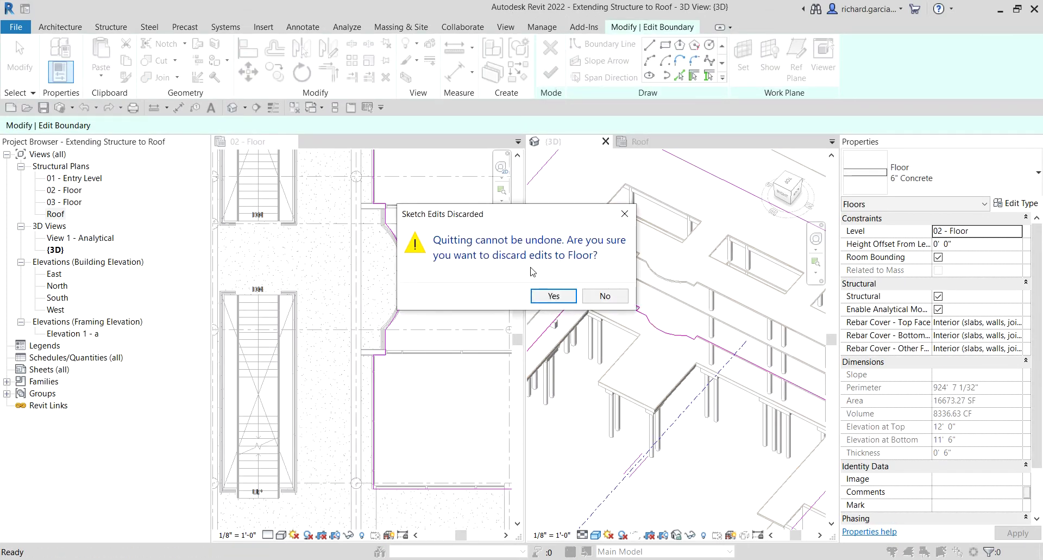
click(553, 295)
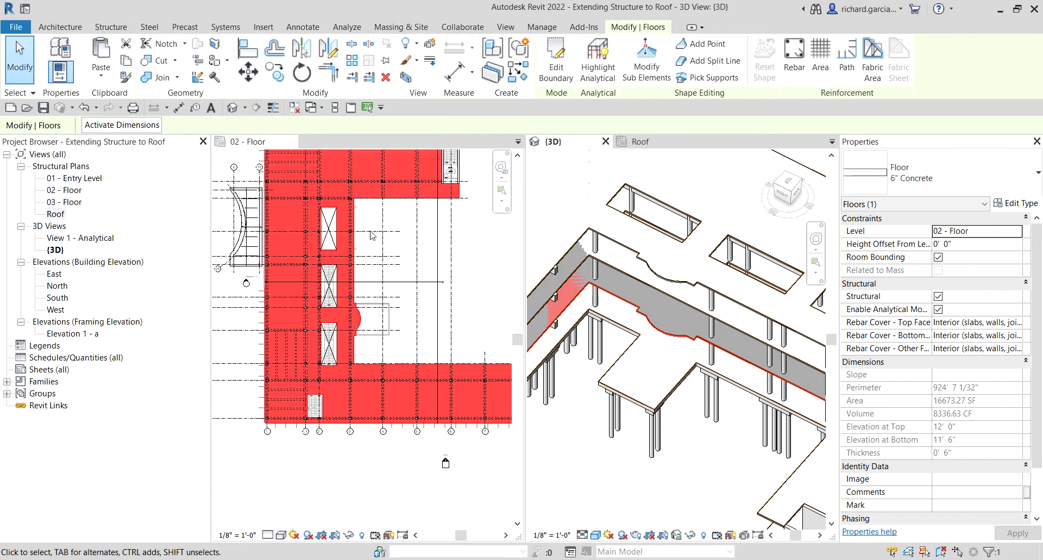
Step: Open the boundary sketch of the Roof level's 6" Concrete slab for editing in the Roof plan
click(412, 238)
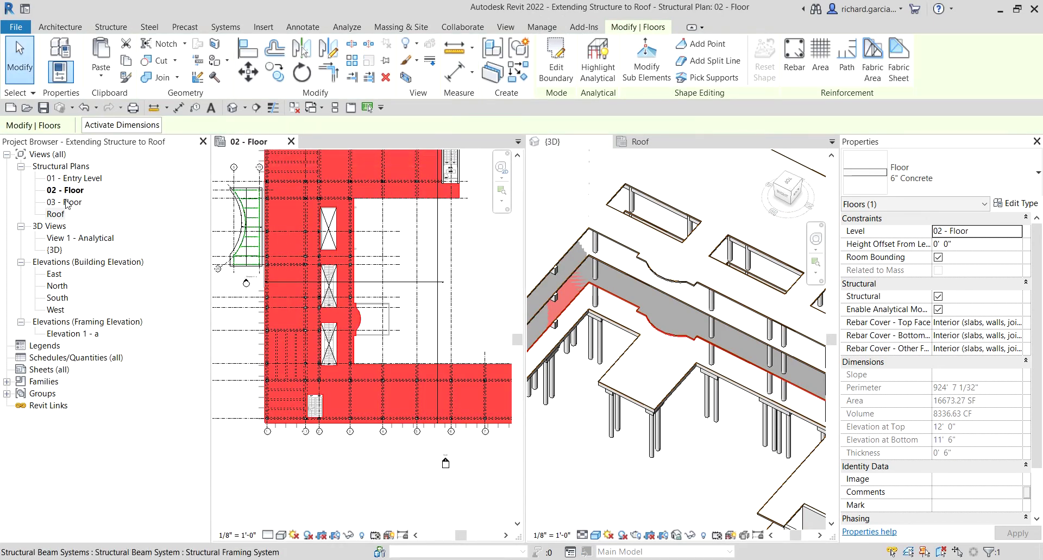
double_click(56, 214)
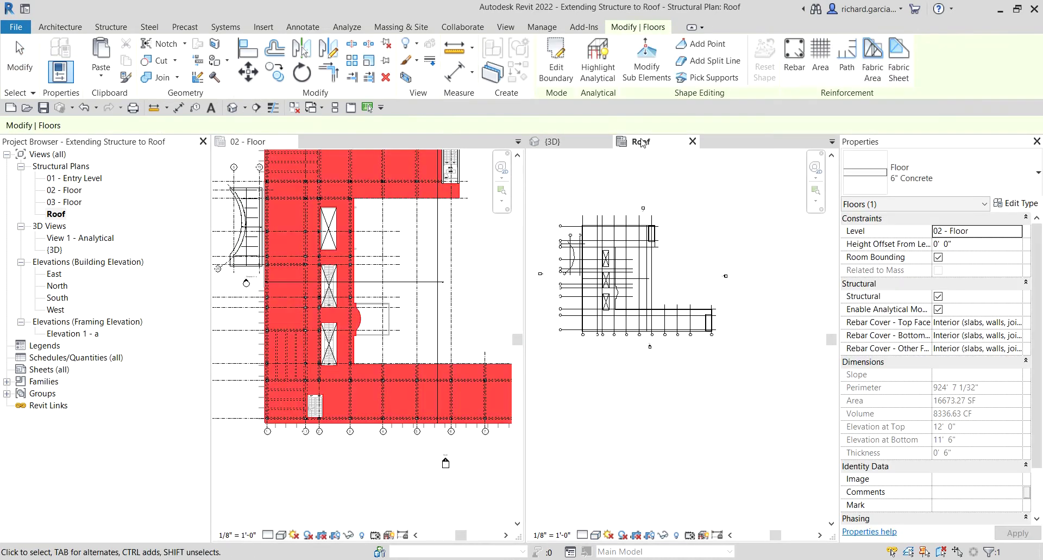
click(642, 142)
scroll(647, 306, up, 5)
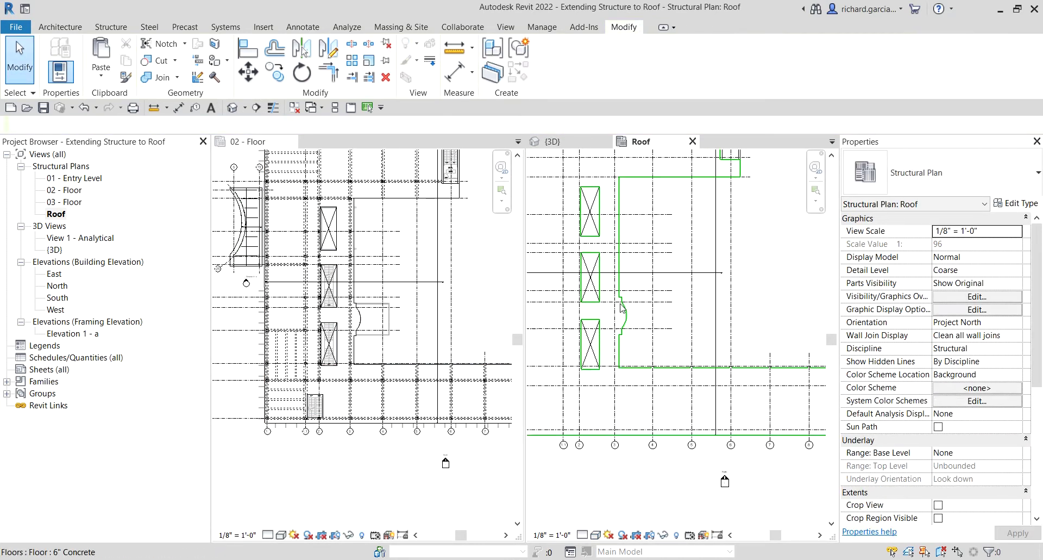
scroll(646, 306, up, 3)
click(628, 332)
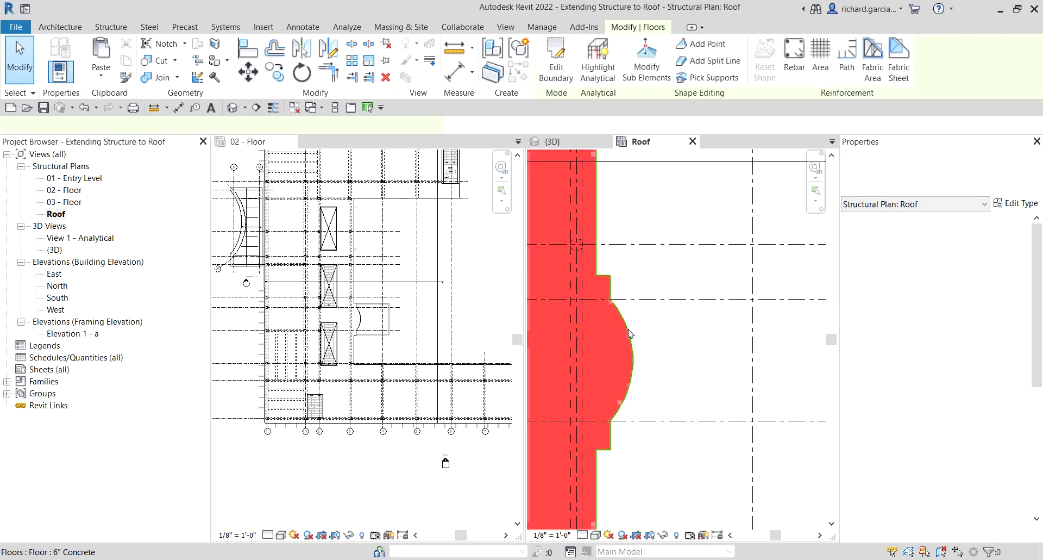
scroll(629, 332, down, 3)
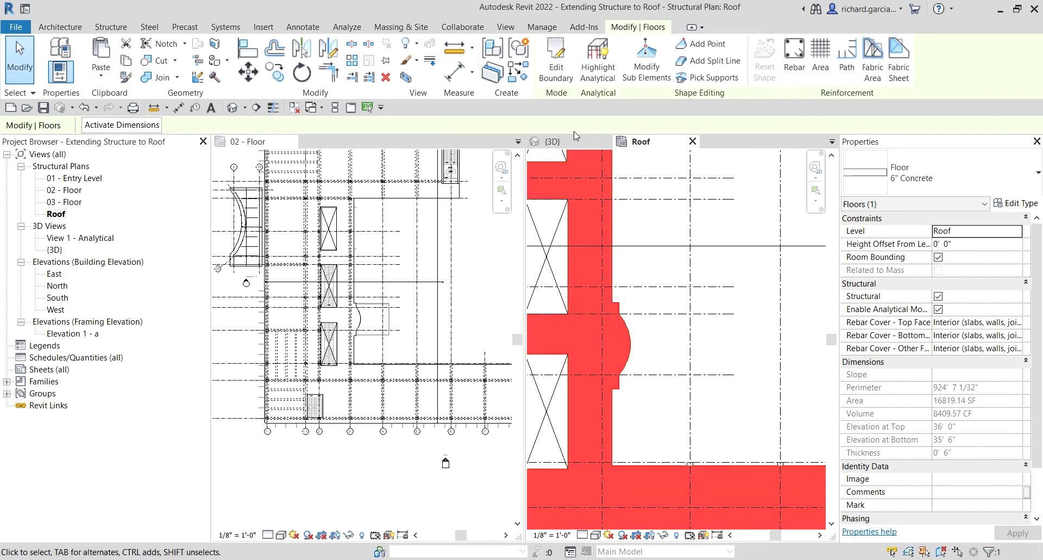
click(560, 64)
middle_drag(665, 326, 640, 297)
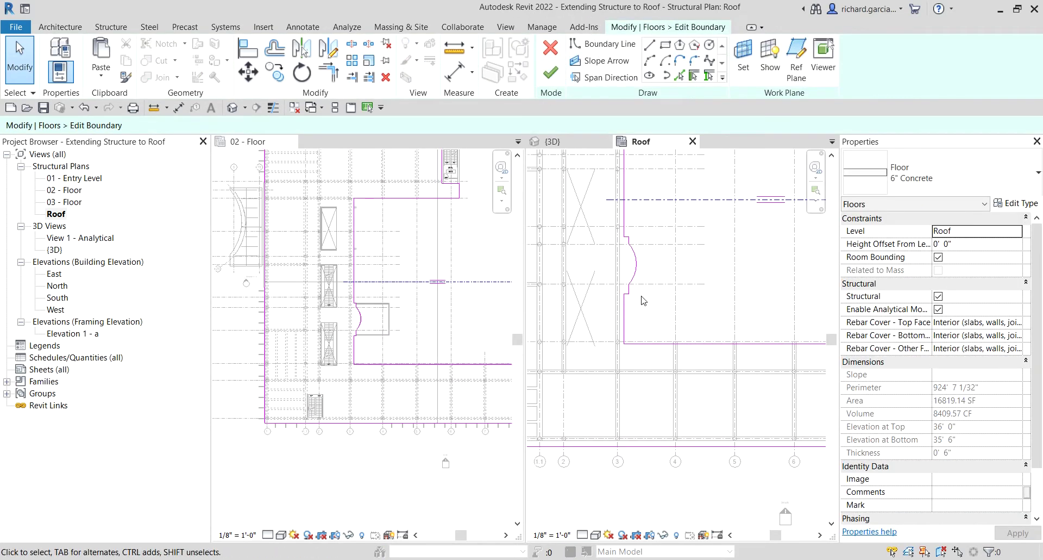
Step: Delete the Roof sketch's curved projection and the straight line south of it, and extend the remaining courtyard line to the southern line's corner
drag(599, 187, 651, 397)
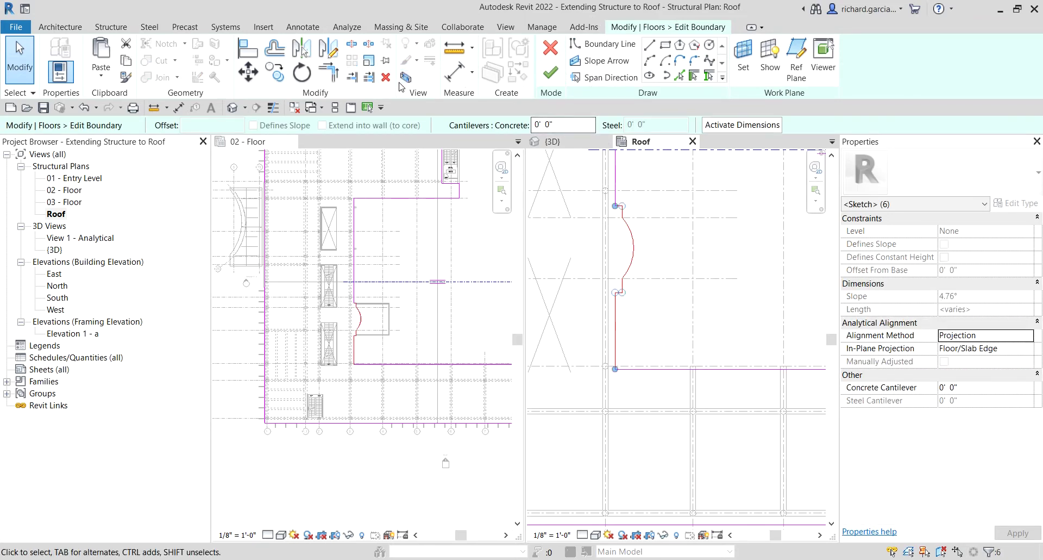
click(386, 77)
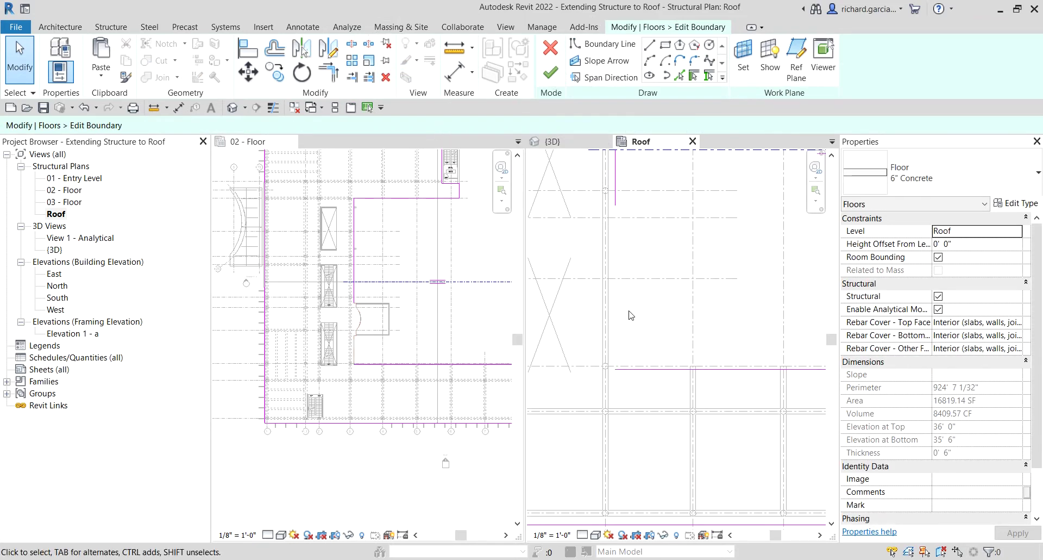
scroll(638, 298, down, 2)
middle_drag(648, 305, 627, 310)
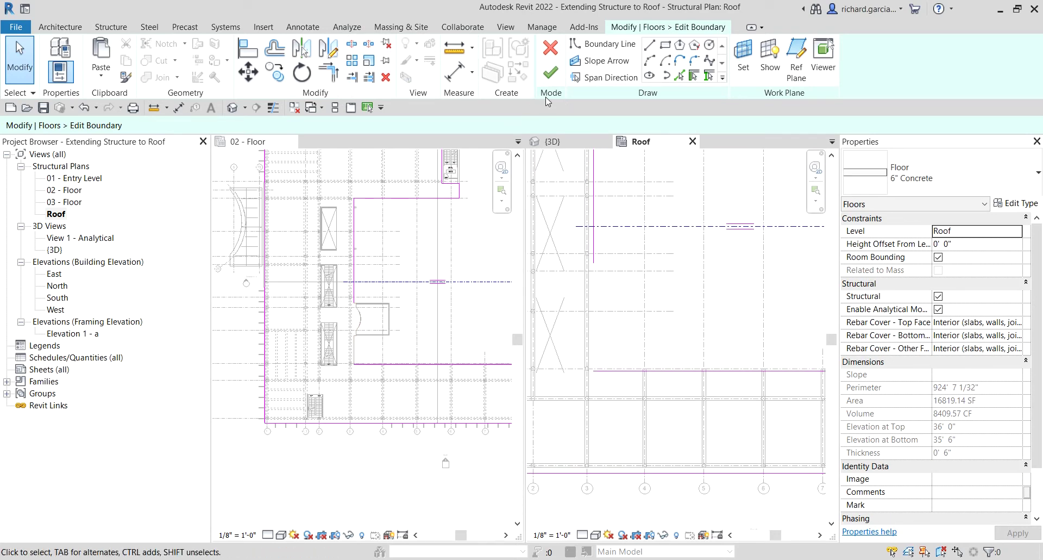
click(331, 76)
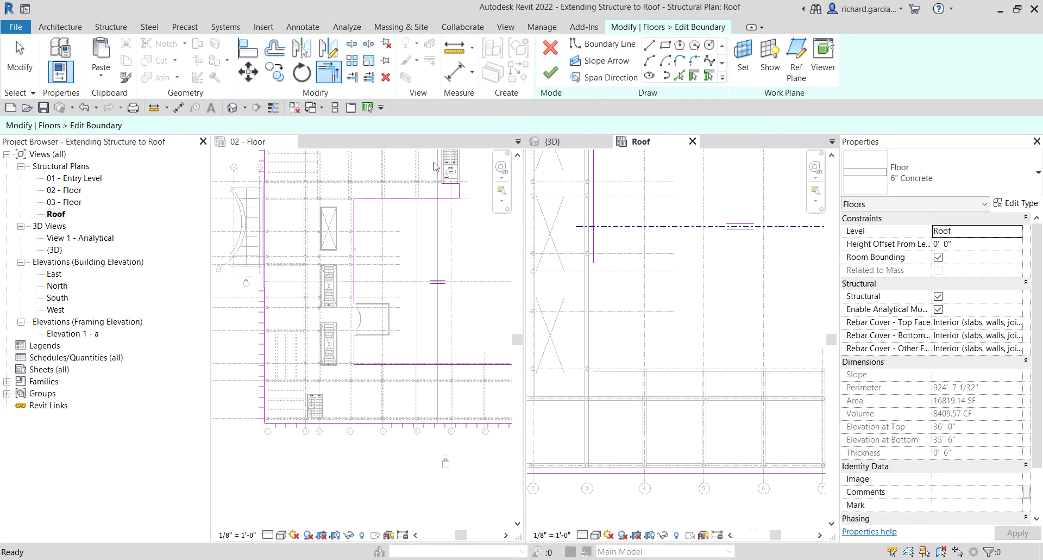
click(662, 375)
click(598, 261)
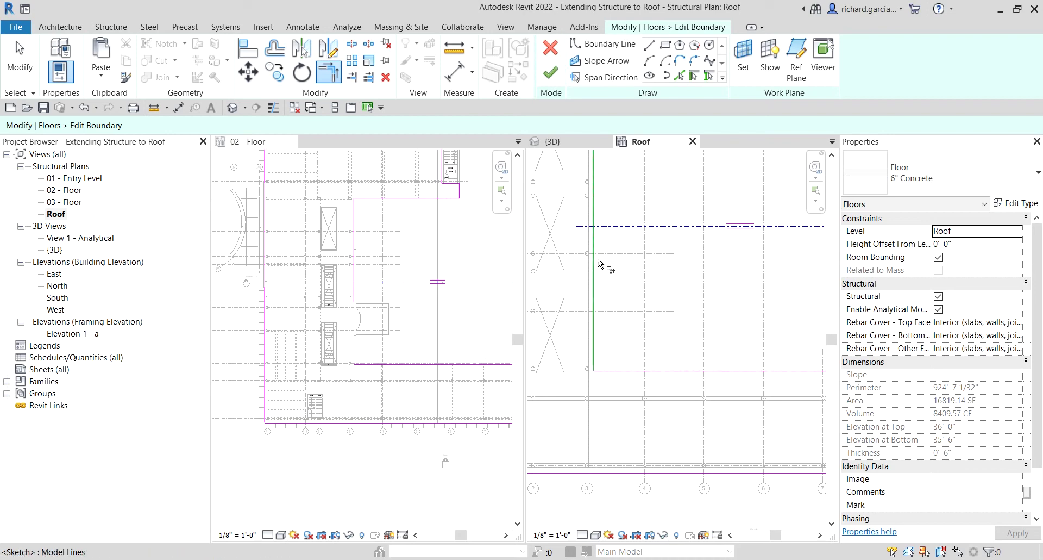
Step: Finish the Roof slab's boundary edit, accept the wall attachment warnings and clear the selection
click(551, 79)
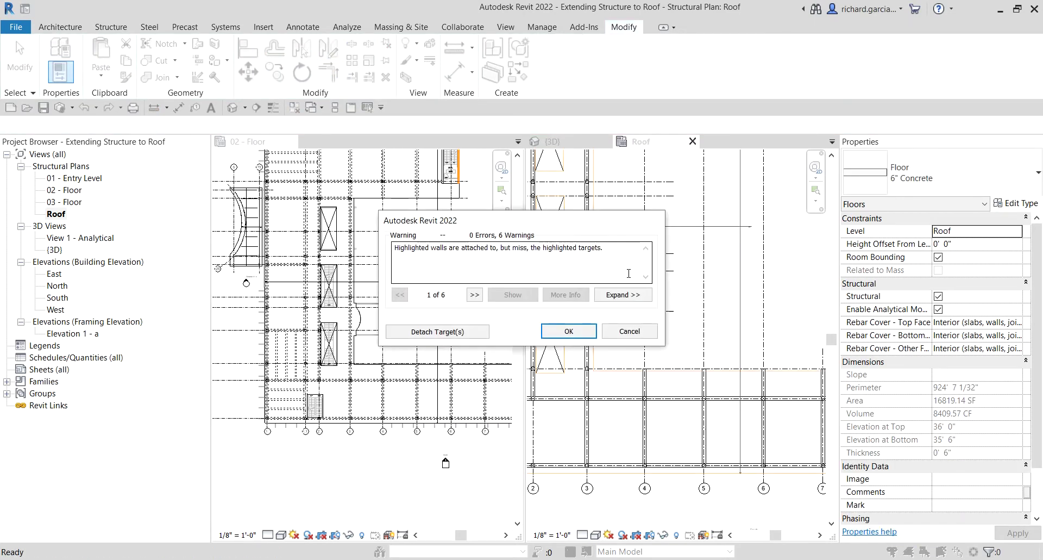
click(552, 332)
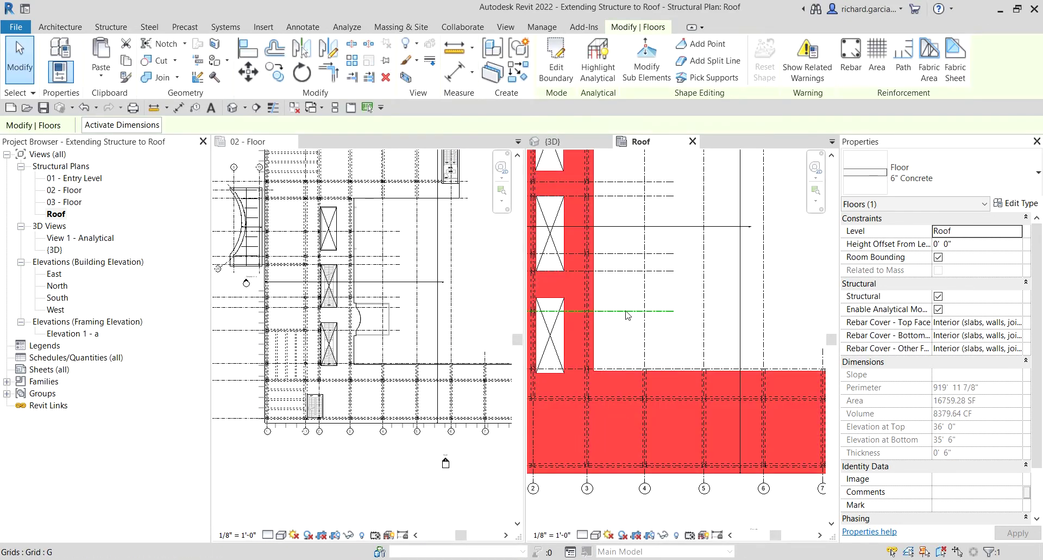
key(Escape)
scroll(625, 304, down, 3)
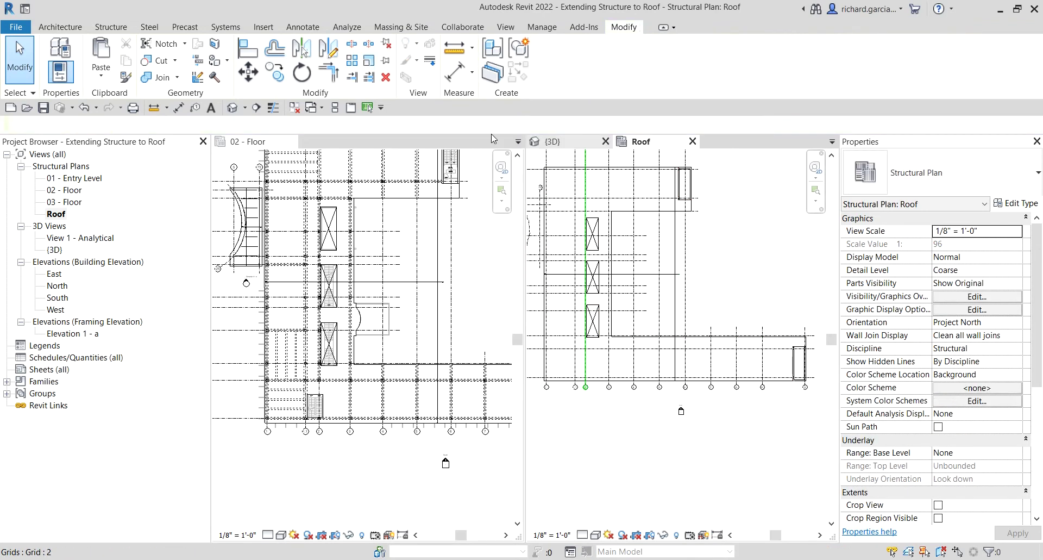
Step: Inspect the courtyard edges of the stacked slabs in the 3D view
click(565, 144)
shift+middle_drag(595, 332, 631, 272)
scroll(628, 270, up, 5)
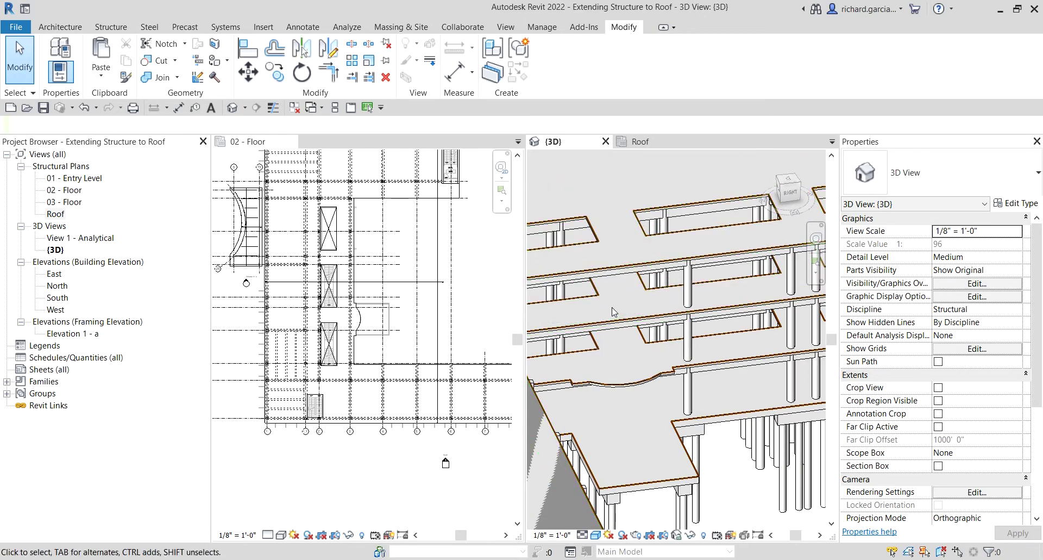
scroll(613, 311, down, 5)
Step: Examine the concrete walls at the ends of both wings where they meet the Roof slab in 3D
shift+middle_drag(613, 311, 741, 280)
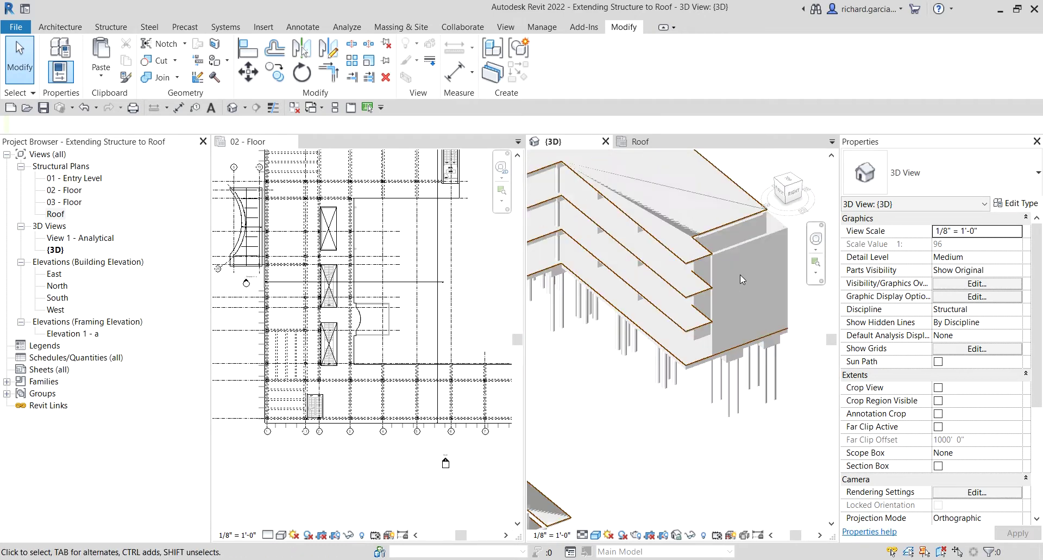
scroll(754, 227, up, 3)
middle_drag(754, 226, 689, 268)
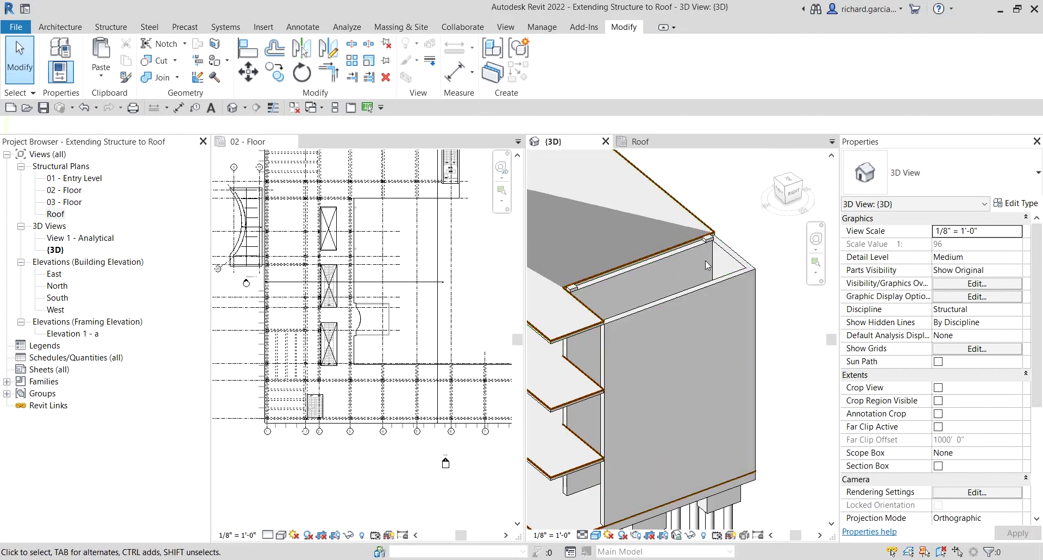
middle_drag(620, 310, 669, 305)
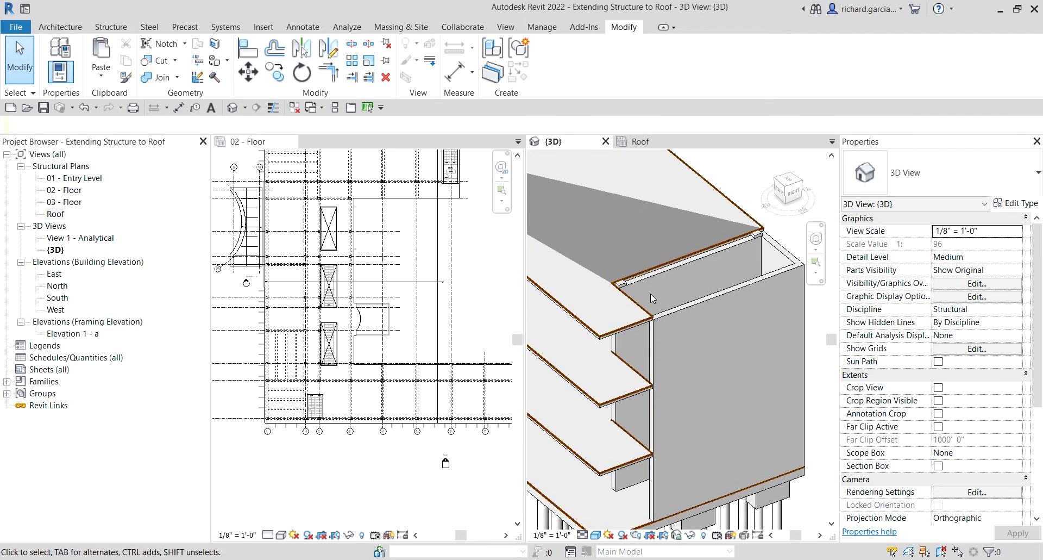
scroll(673, 303, down, 5)
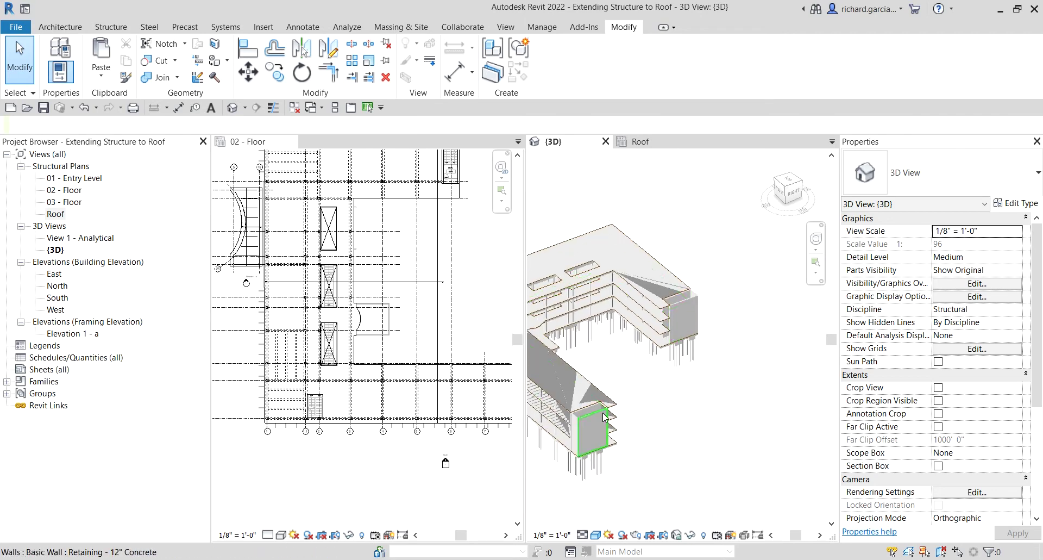
scroll(605, 417, up, 3)
scroll(653, 326, down, 3)
scroll(712, 251, up, 3)
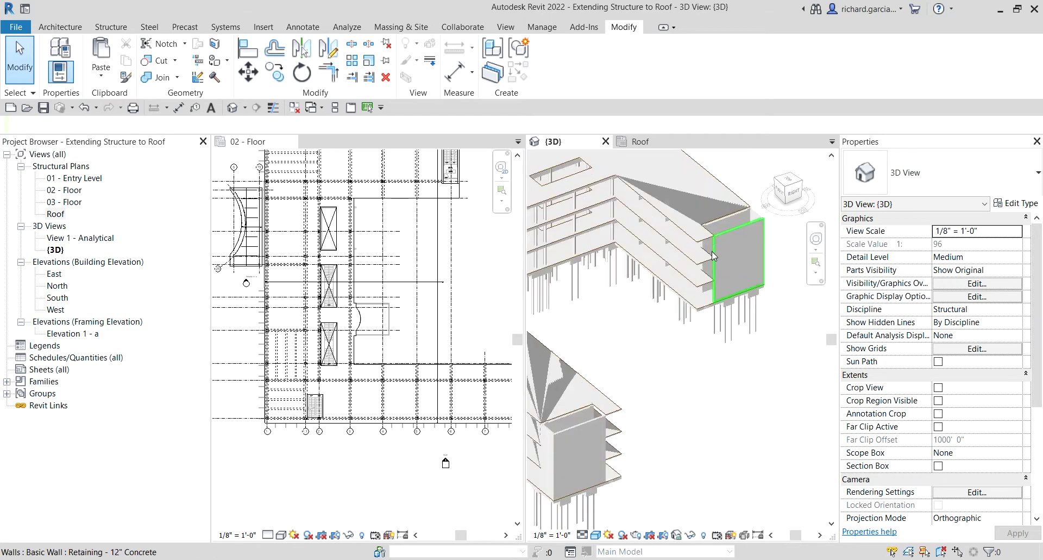
Step: Open the Roof slab's boundary for editing and delete the two sketch lines that notch it around the concrete walls at the north wing's end
scroll(712, 251, up, 3)
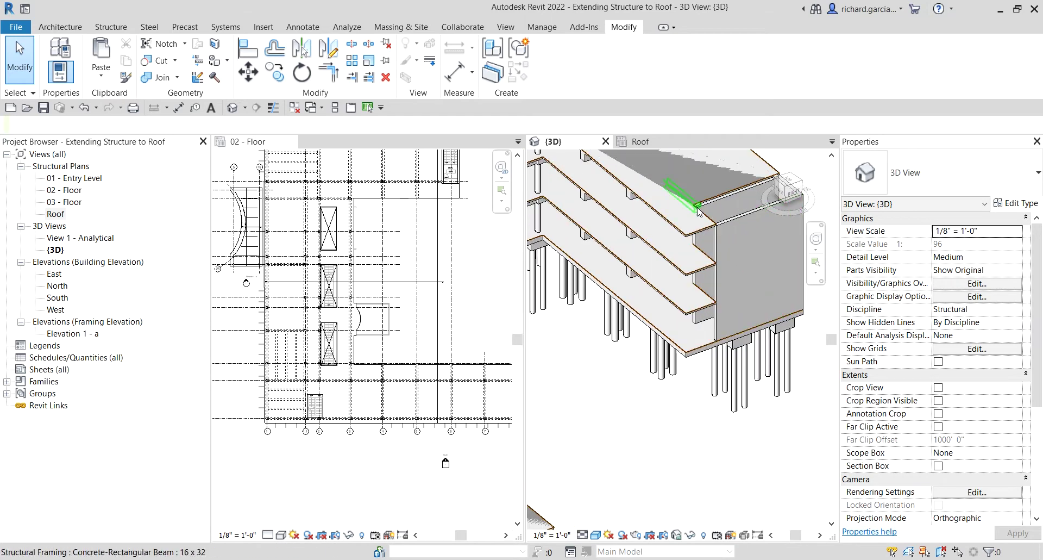
click(695, 237)
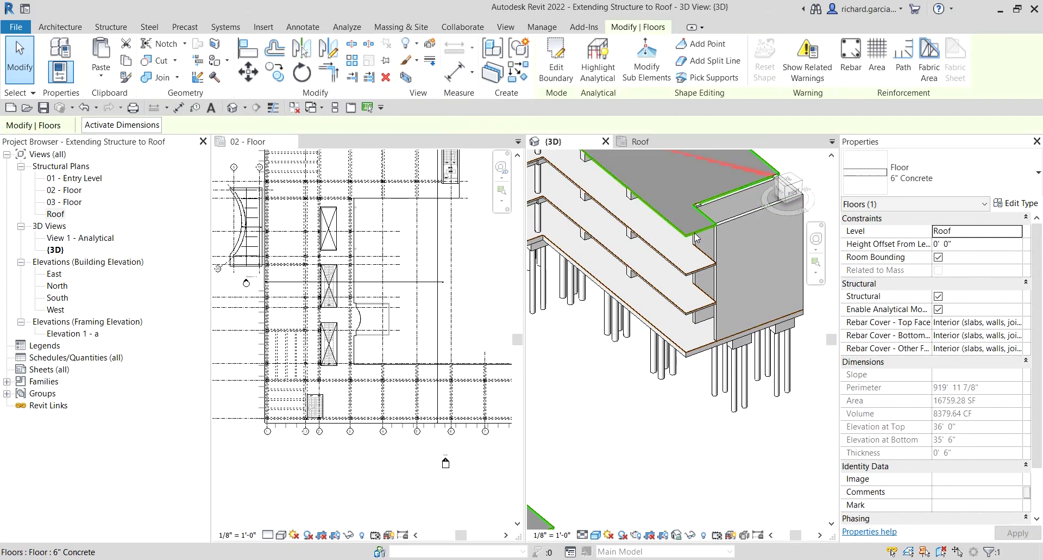
click(556, 66)
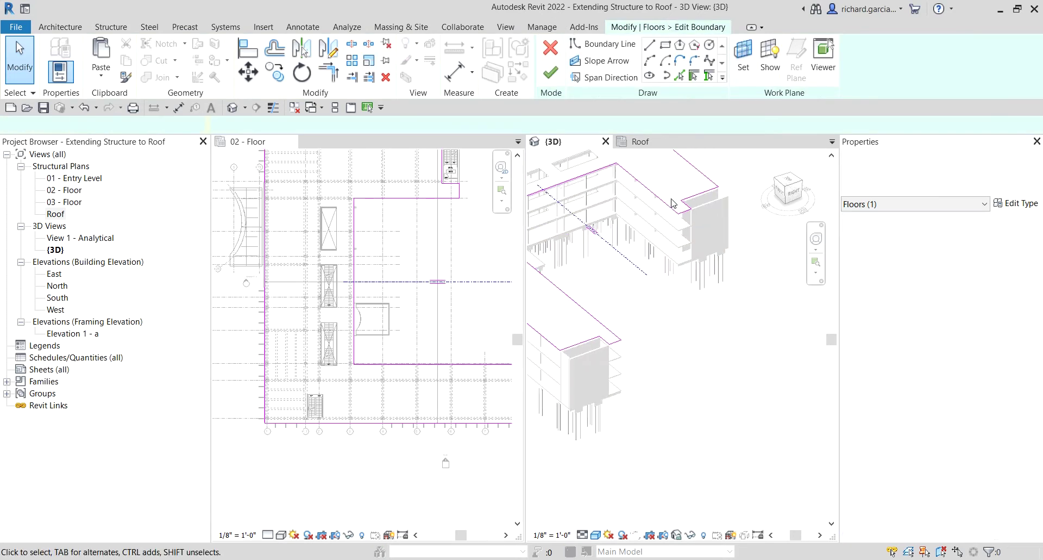
scroll(701, 228, up, 5)
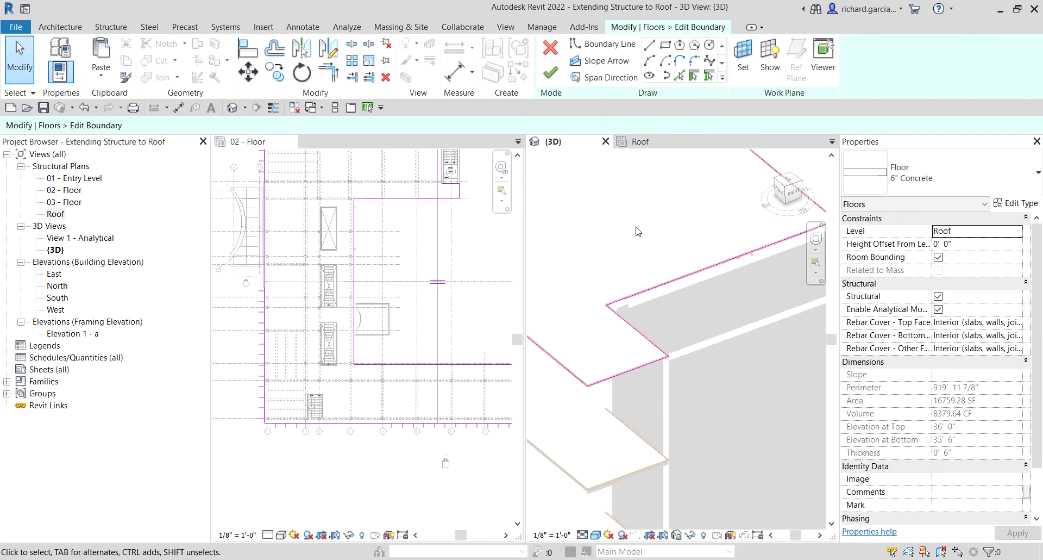
click(651, 292)
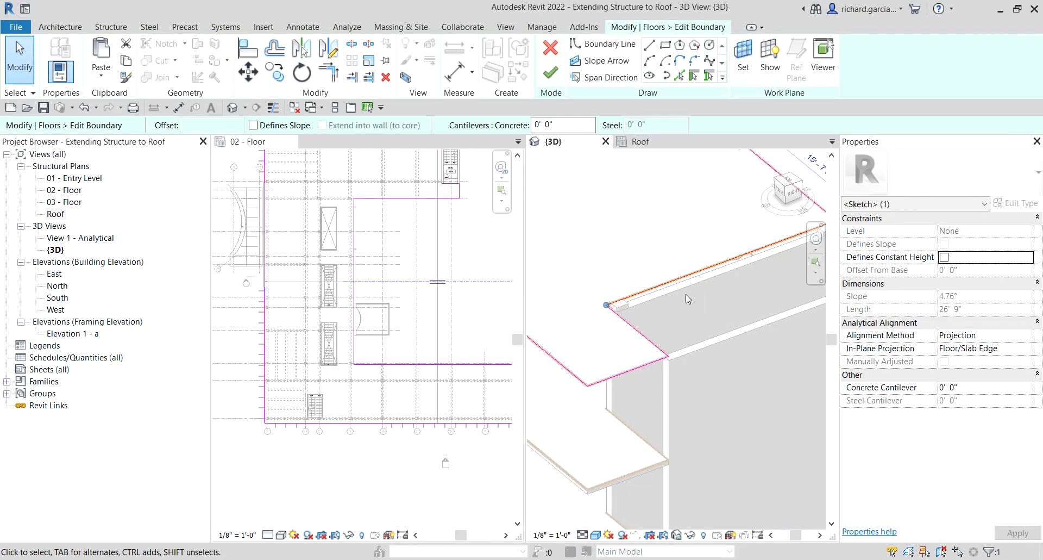
scroll(652, 296, down, 2)
click(661, 308)
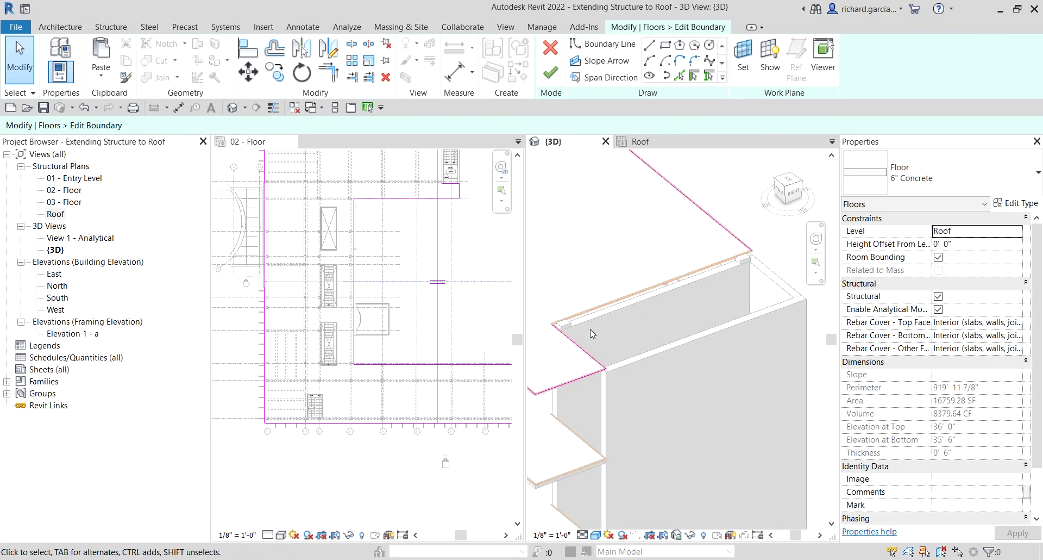
click(577, 345)
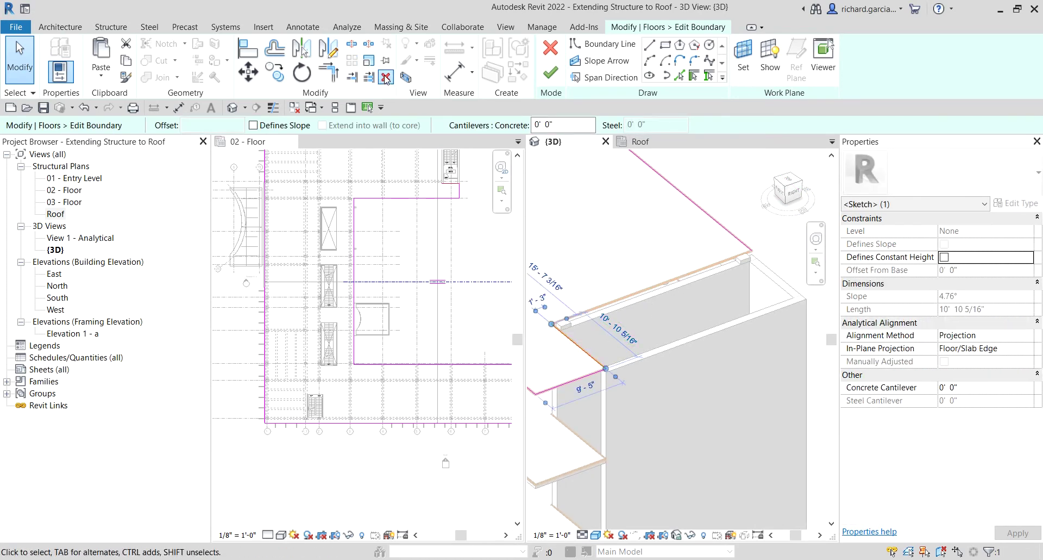
click(386, 78)
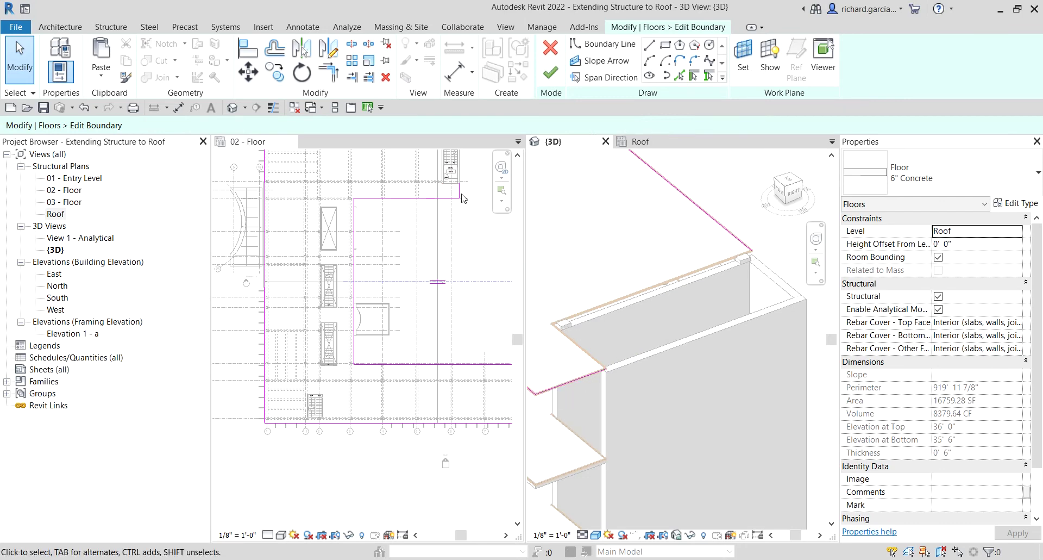
Step: Extend the north wing's short end line and its long outer boundary line to meet in a corner over the concrete walls
click(335, 75)
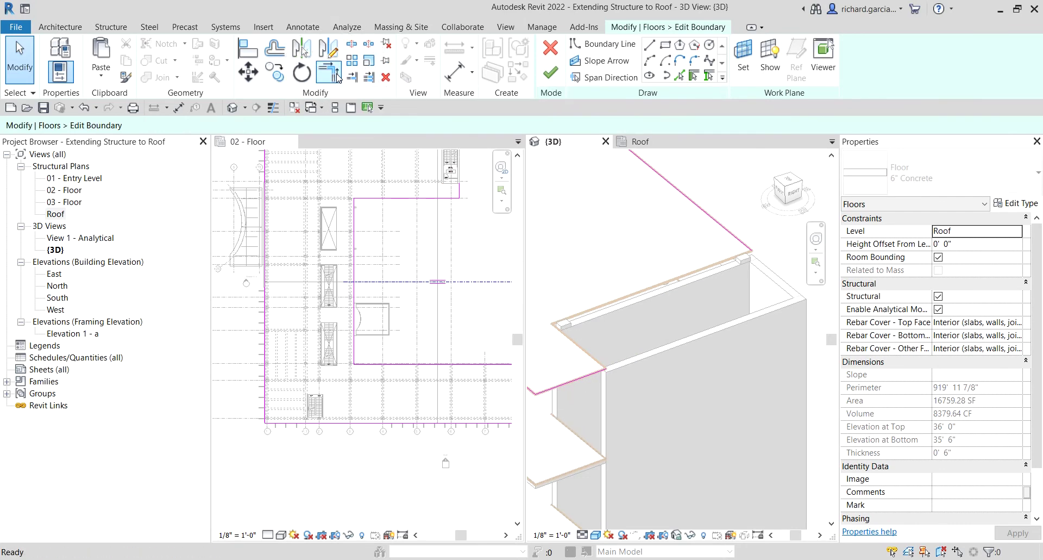
click(587, 379)
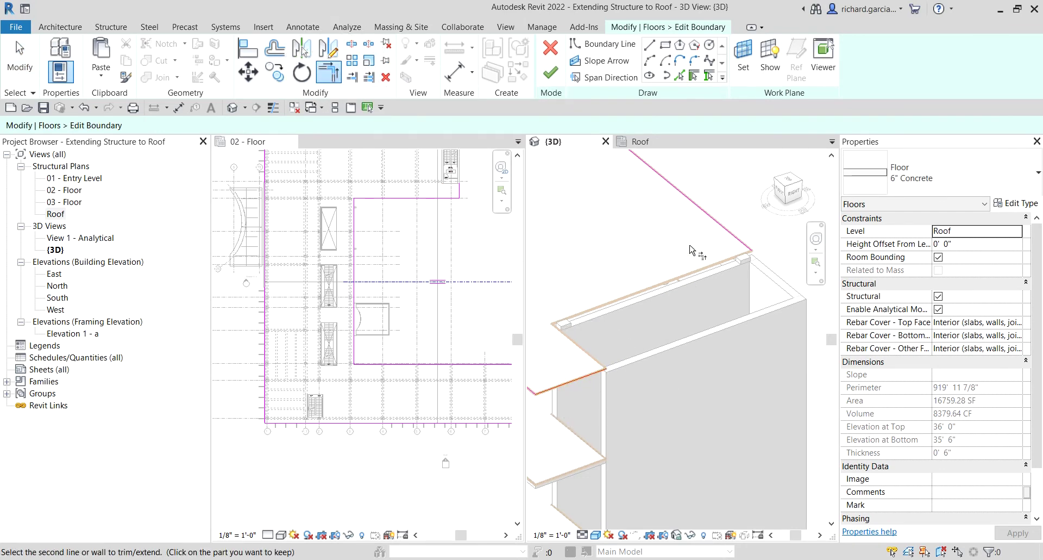
click(692, 203)
scroll(701, 270, down, 6)
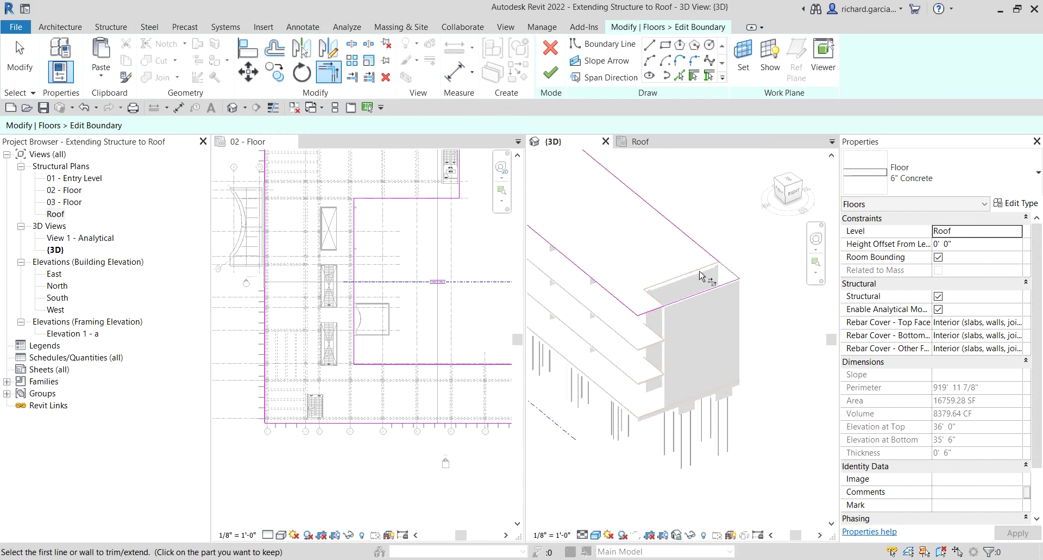
Step: Extend the south wing's boundary line and short end line to a corner over the concrete walls, and delete the two leftover notch lines
scroll(603, 369, up, 4)
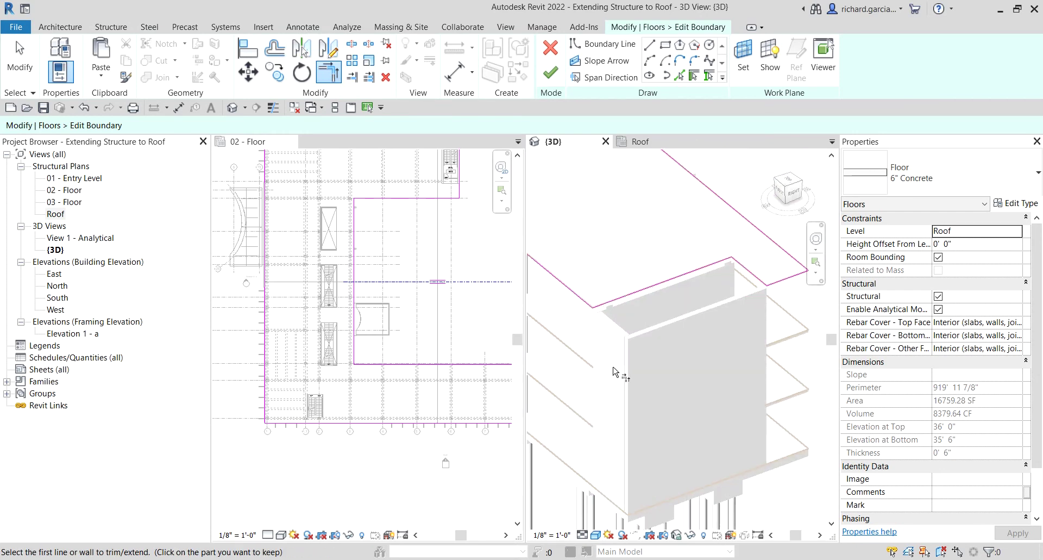
click(563, 288)
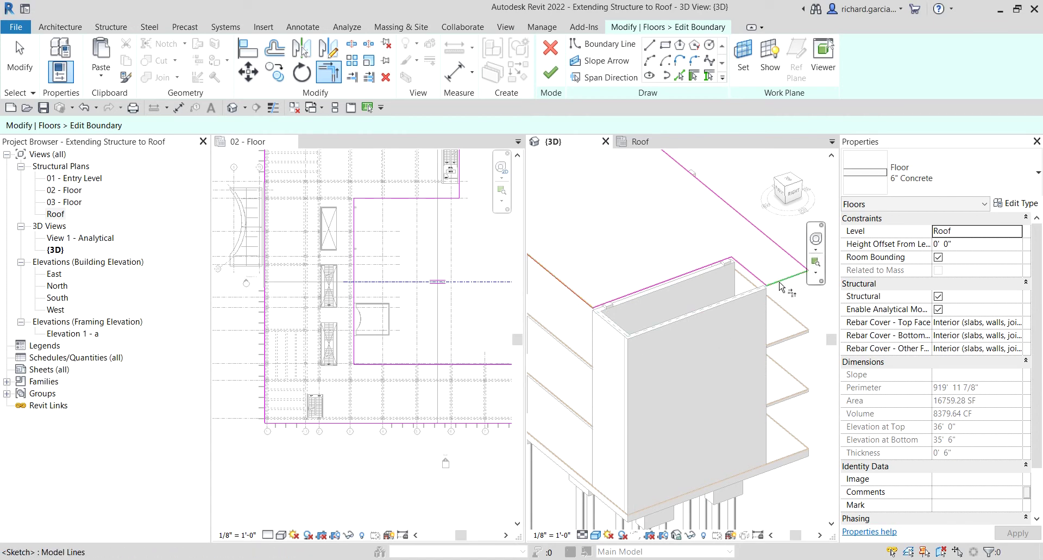
click(780, 287)
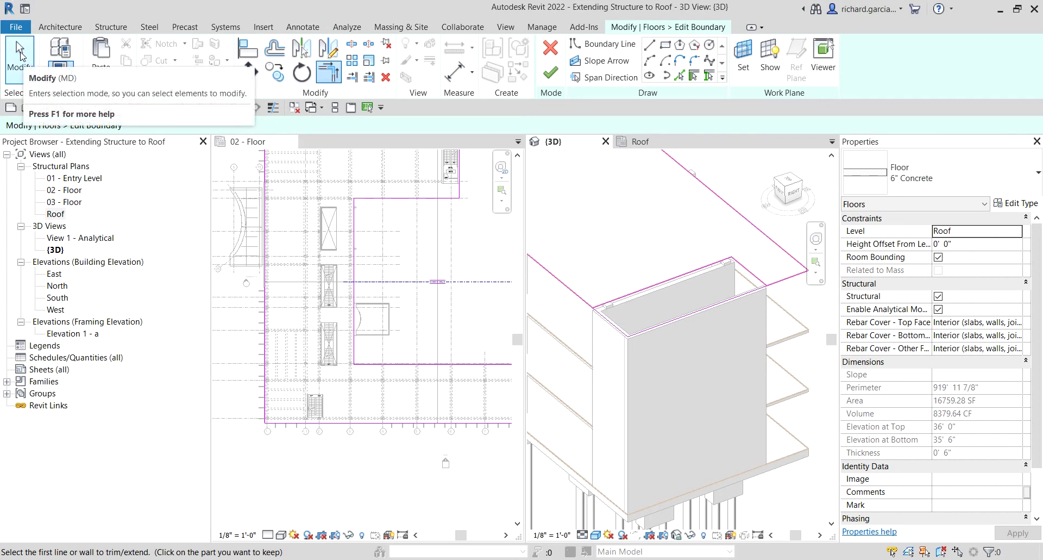
click(20, 55)
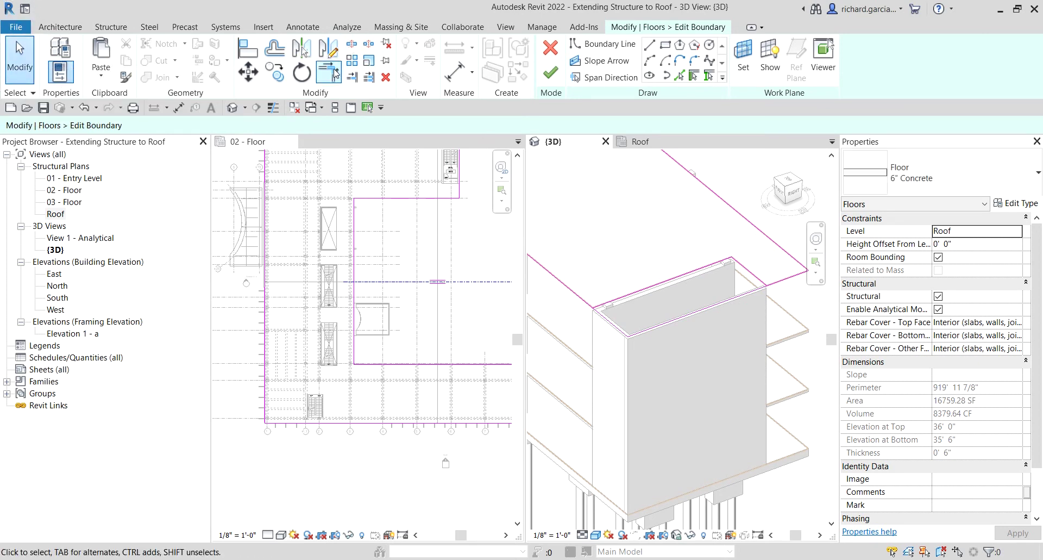
click(683, 278)
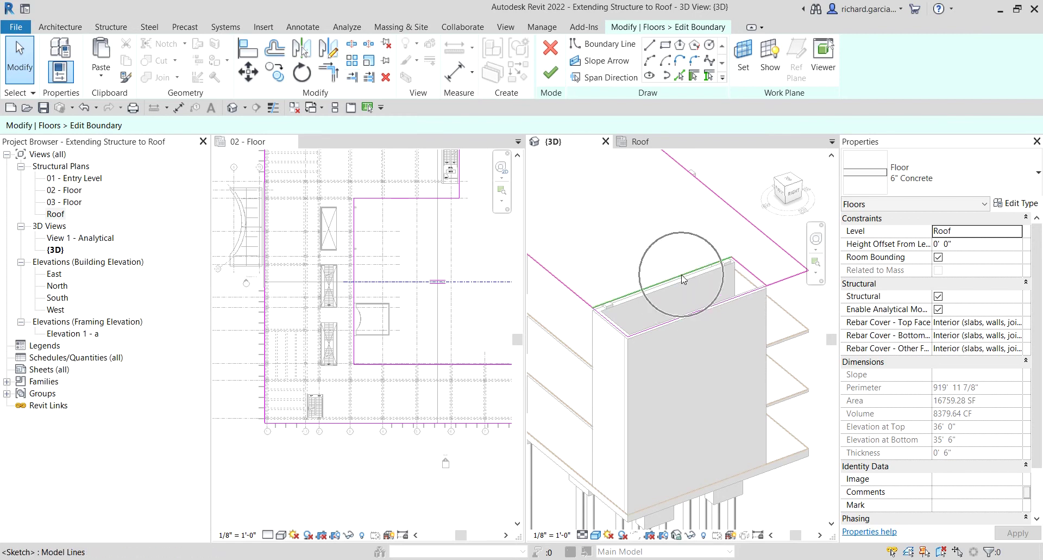
click(744, 282)
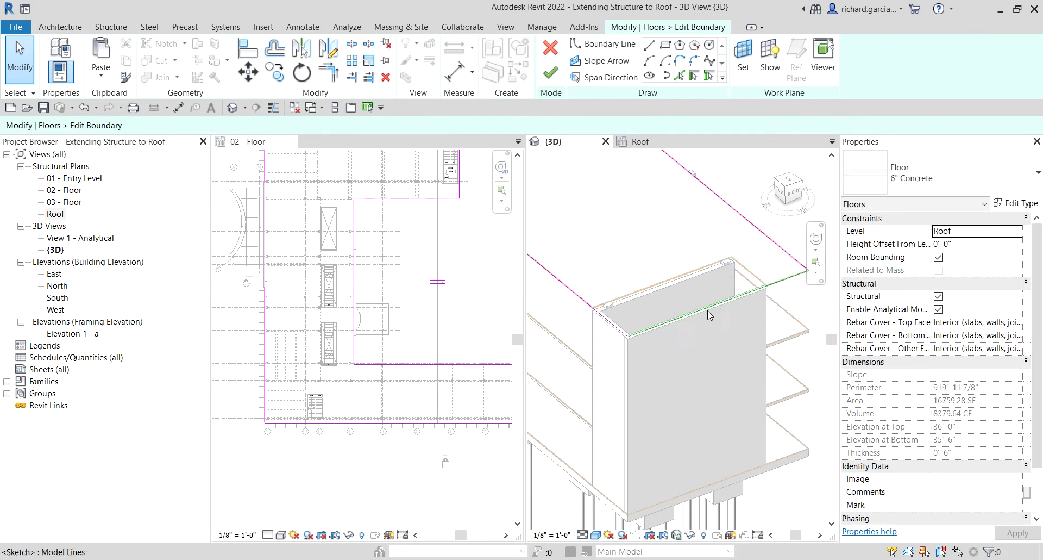
Step: Finish the Roof slab's boundary edit over both wing ends and clear the selection
scroll(710, 314, down, 5)
shift+middle_drag(709, 314, 739, 343)
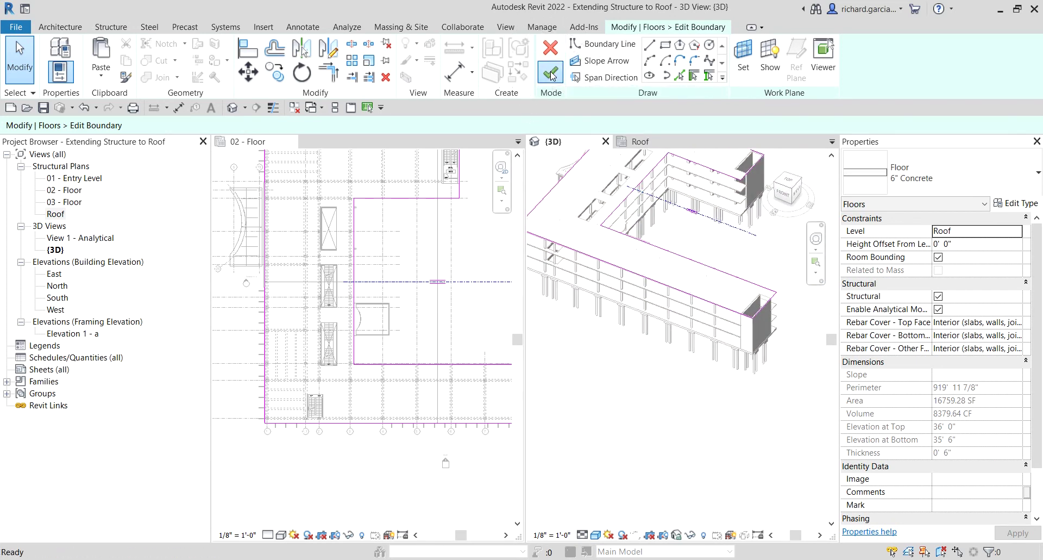
click(549, 74)
click(660, 410)
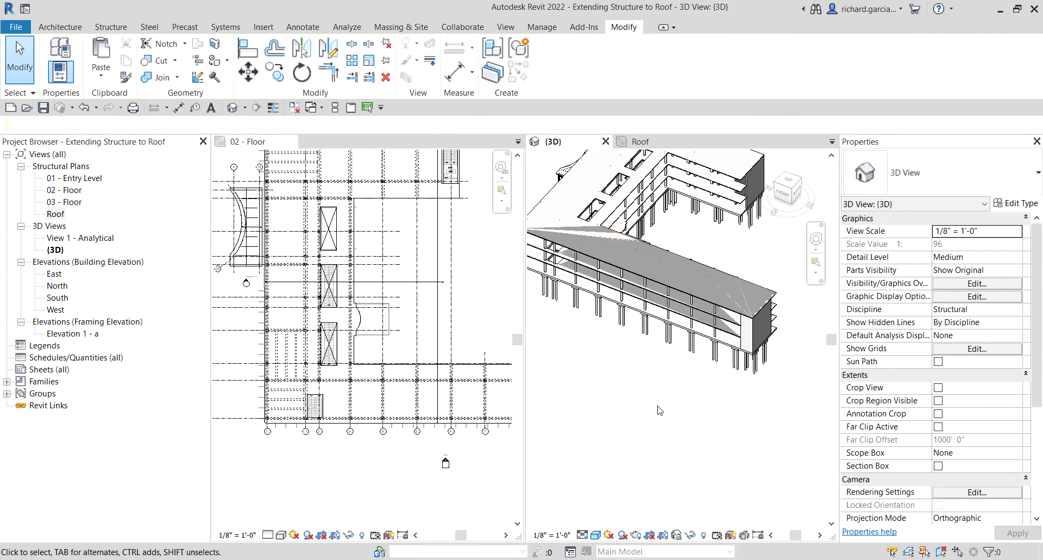
Step: Arrange the open views as tabs in a single window and inspect the whole building structure in 3D
shift+middle_drag(709, 415, 495, 268)
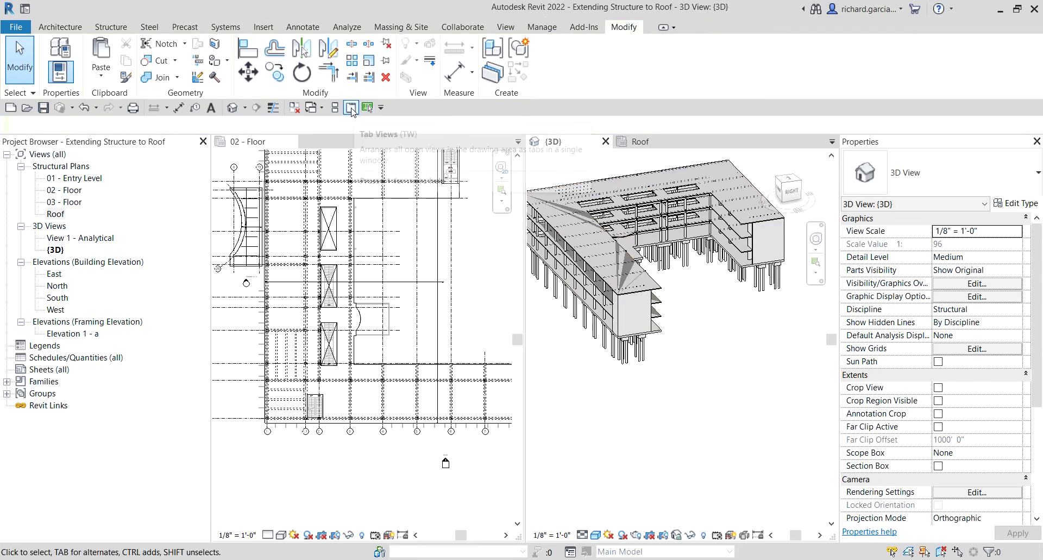
click(351, 108)
shift+middle_drag(495, 300, 457, 394)
scroll(370, 379, up, 3)
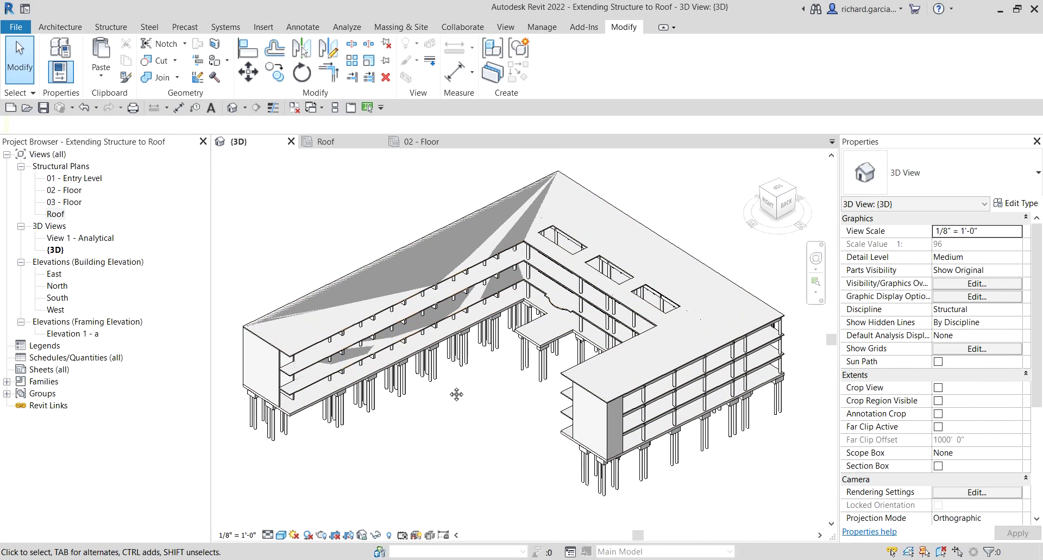
shift+middle_drag(485, 416, 509, 420)
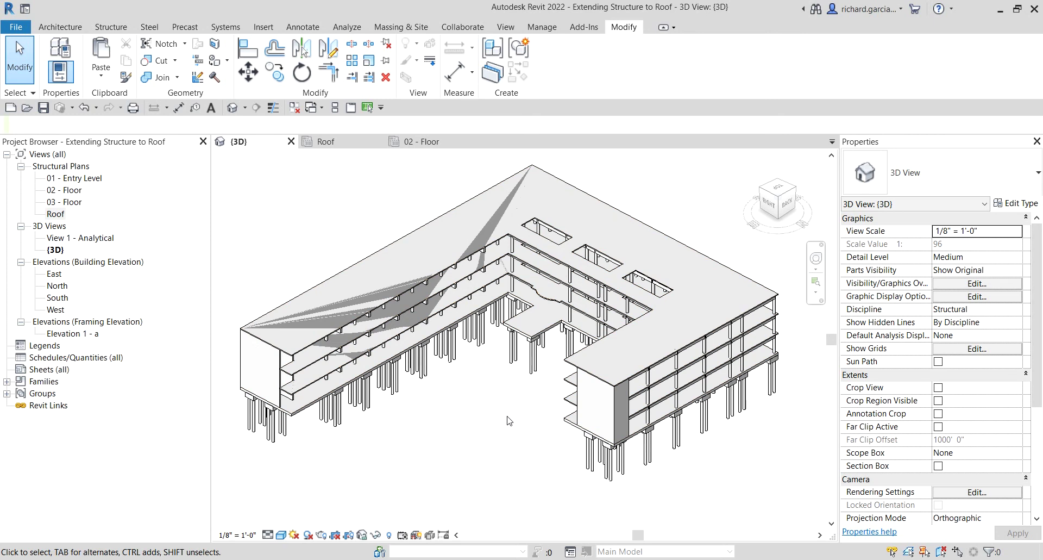